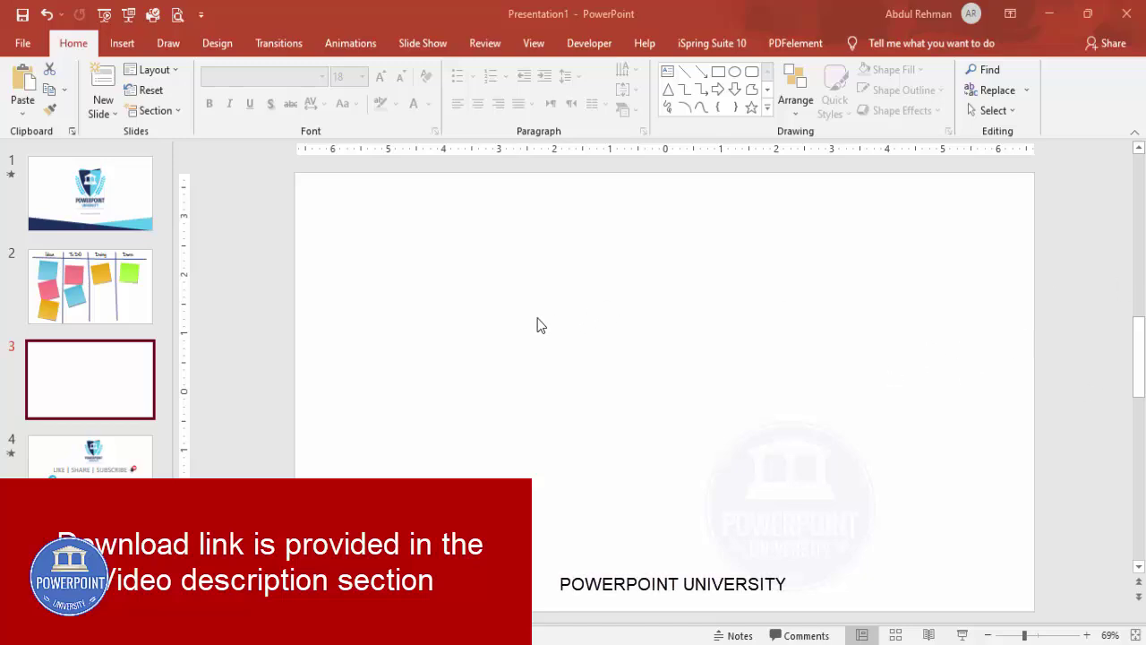
Step: Draw a rectangle on the left side of slide 3
{"action": "left_click", "coordinate": [121, 44]}
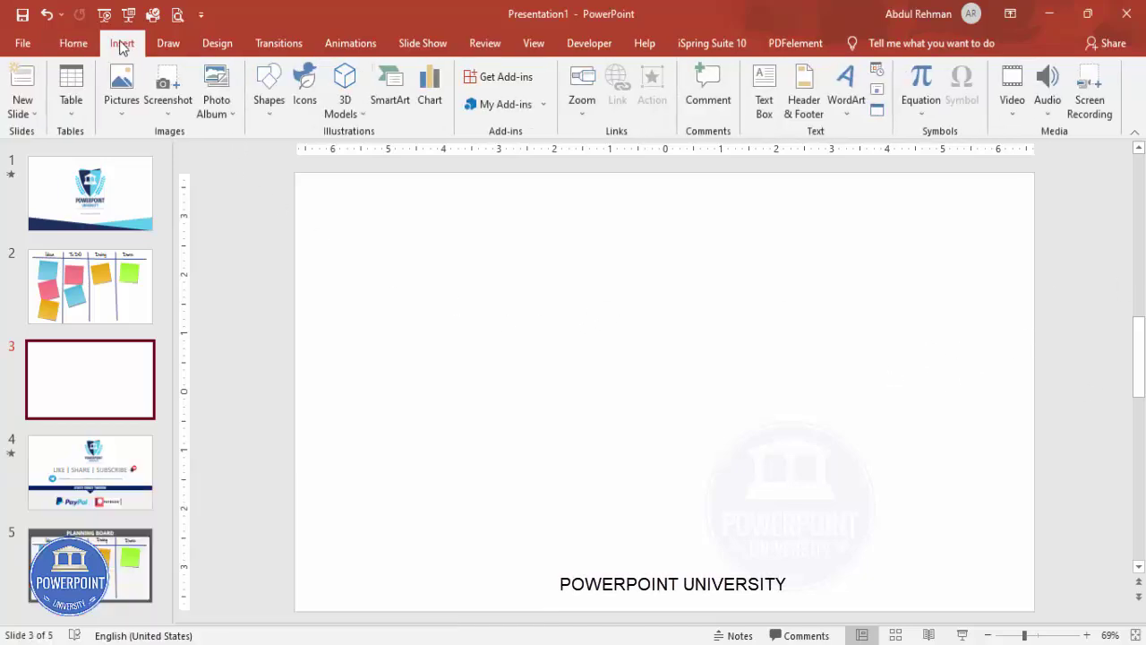
{"action": "left_click", "coordinate": [267, 116]}
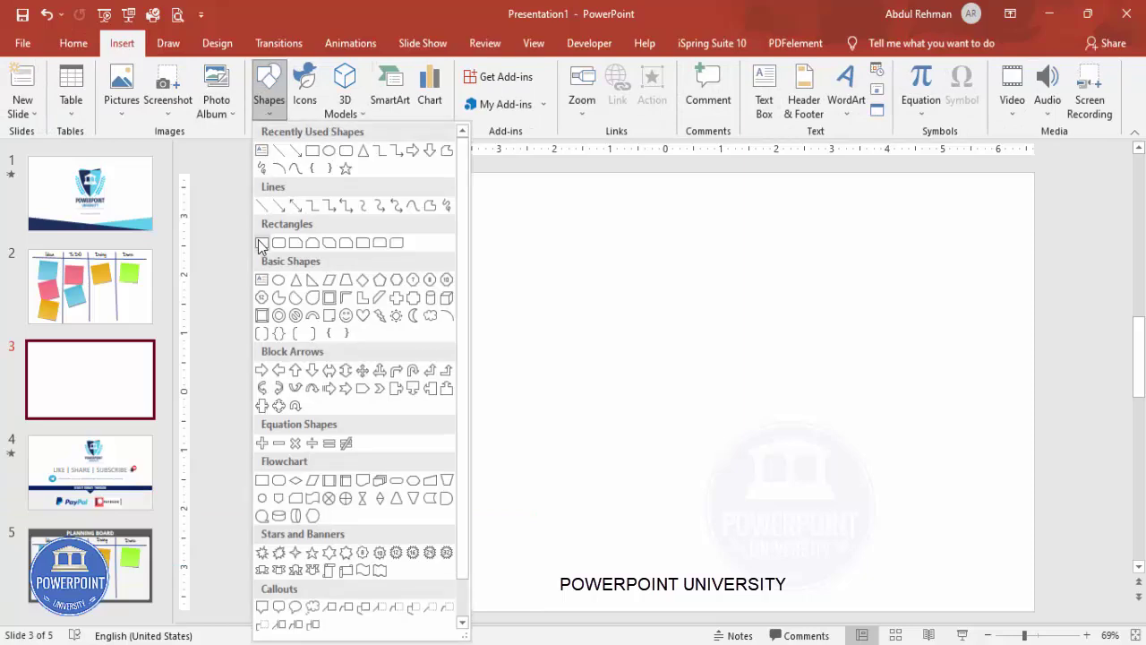
{"action": "left_click", "coordinate": [262, 243]}
{"action": "left_click_drag", "start_coordinate": [416, 259], "coordinate": [540, 387]}
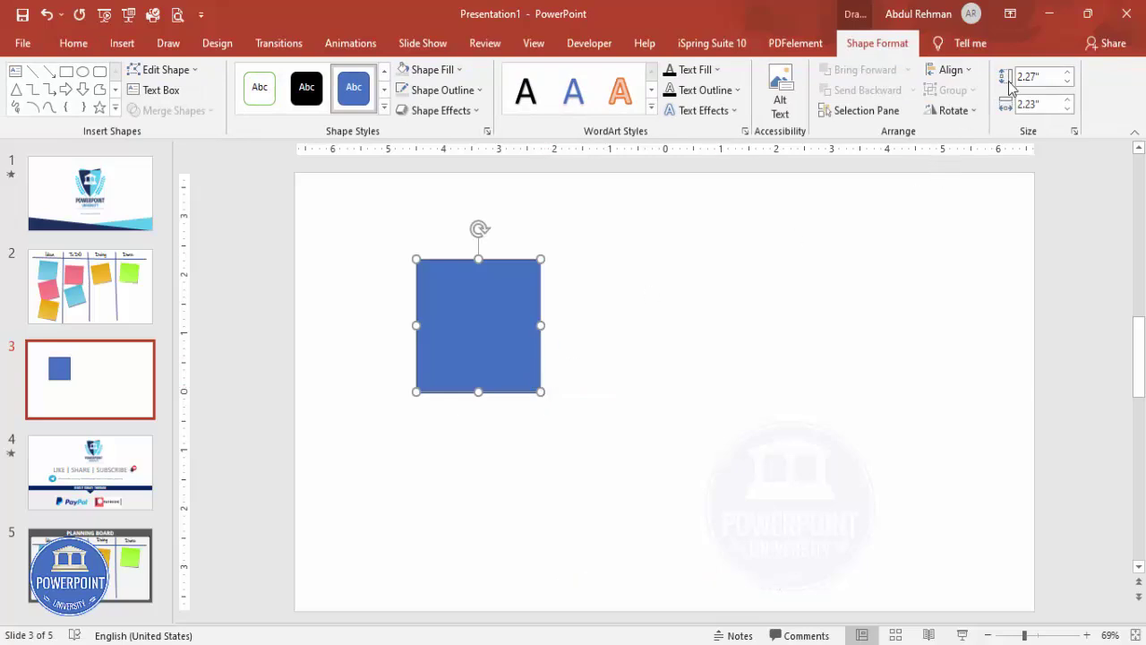
Step: Size the square to 1.95" high by 2" wide and remove its outline
{"action": "left_click", "coordinate": [1044, 79]}
{"action": "type", "text": "1.95"}
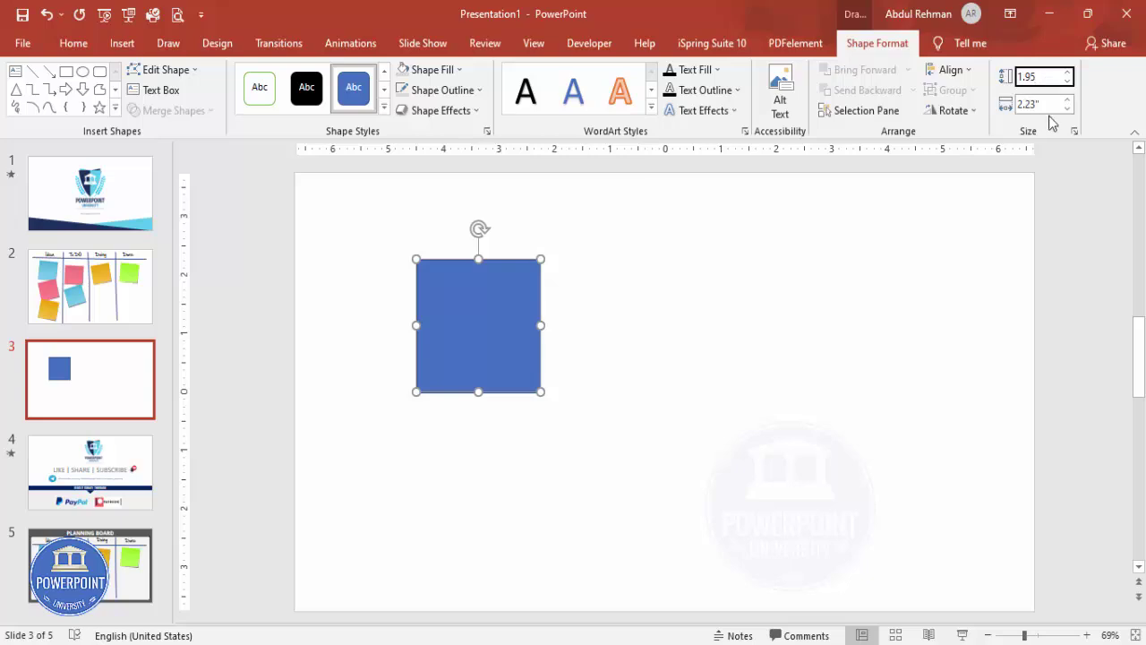
{"action": "key", "text": "Return"}
{"action": "left_click", "coordinate": [1041, 105]}
{"action": "type", "text": "1.95"}
{"action": "left_click", "coordinate": [548, 301]}
{"action": "double_click", "coordinate": [507, 296]}
{"action": "left_click", "coordinate": [441, 89]}
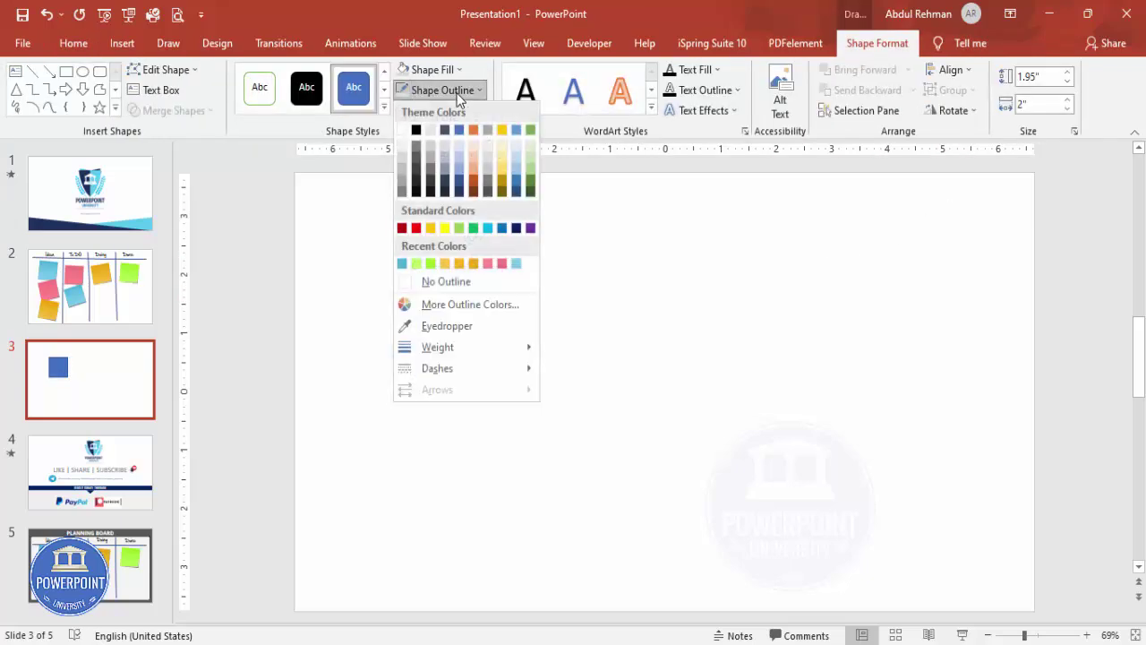
{"action": "left_click", "coordinate": [449, 280]}
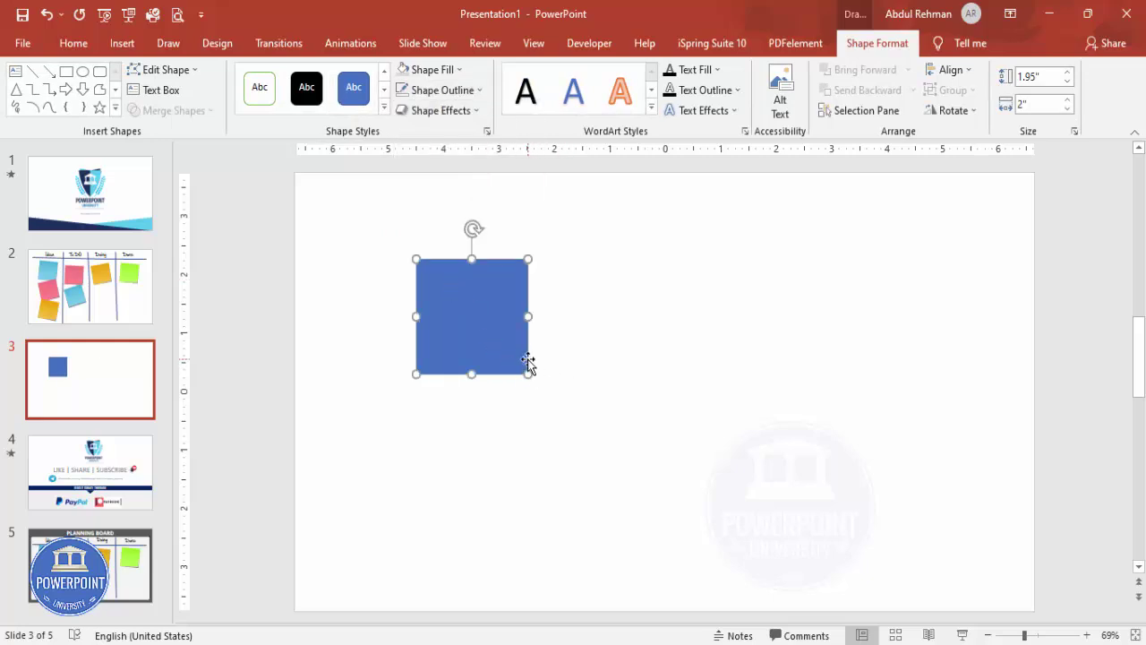
Step: Nudge the square's bottom-right corner point slightly inward with Edit Points
{"action": "right_click", "coordinate": [483, 323]}
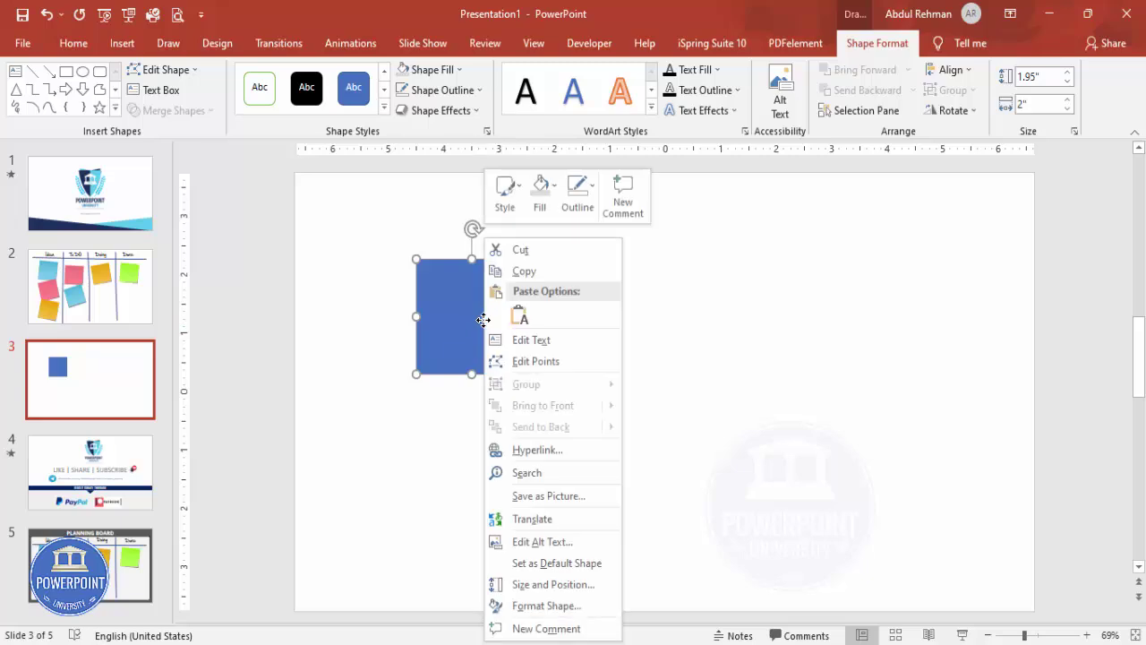
{"action": "left_click", "coordinate": [540, 362]}
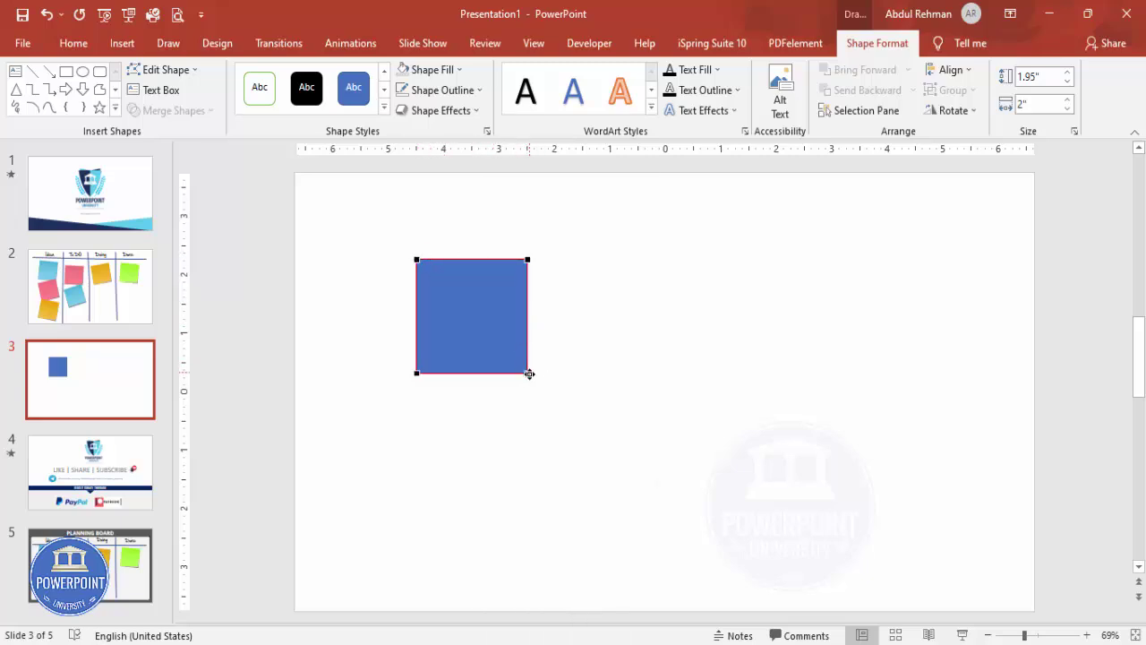
{"action": "left_click_drag", "start_coordinate": [528, 372], "coordinate": [523, 367]}
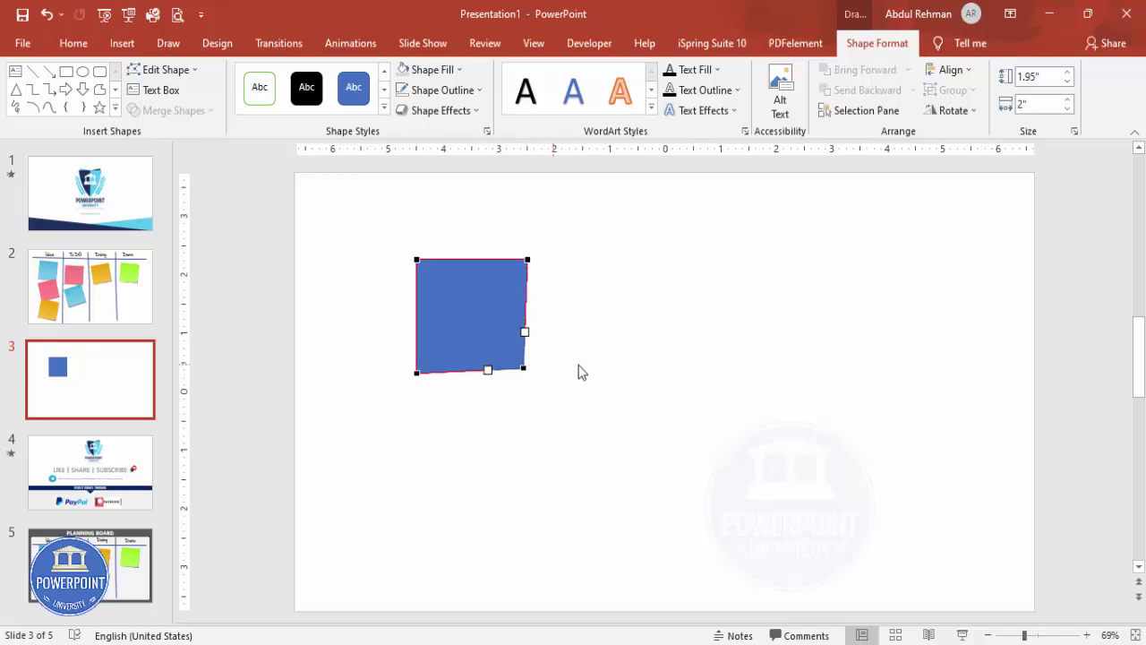
{"action": "left_click", "coordinate": [578, 369]}
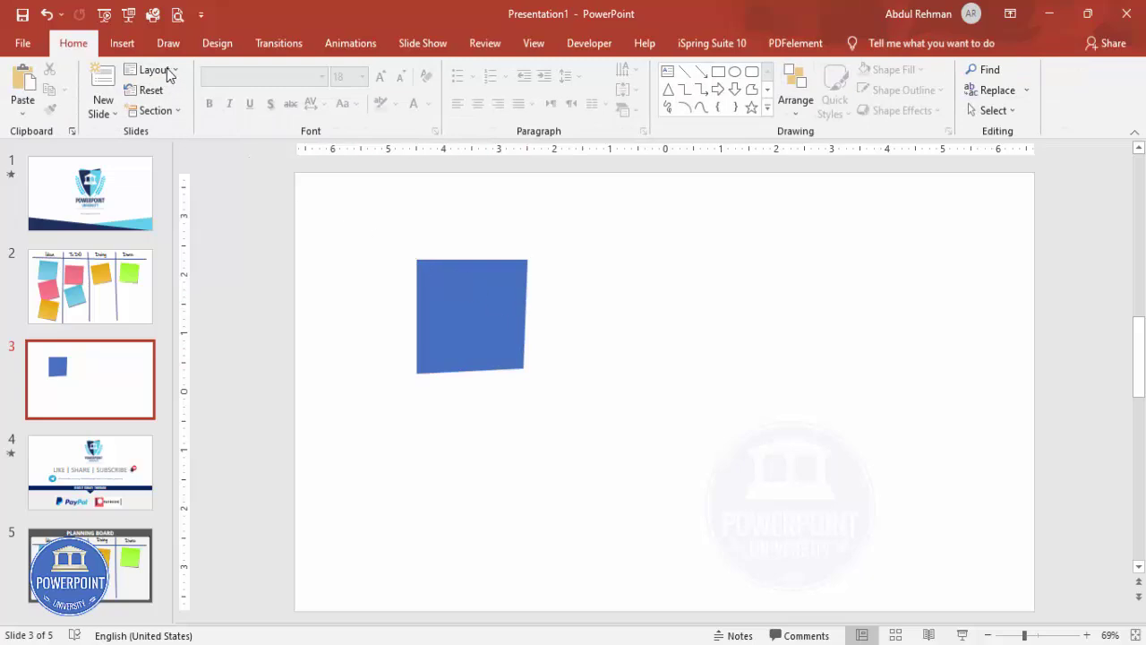
{"action": "left_click", "coordinate": [122, 43]}
Step: Draw a rectangle over the blue square's lower half, reaching its bottom corner
{"action": "left_click", "coordinate": [269, 94]}
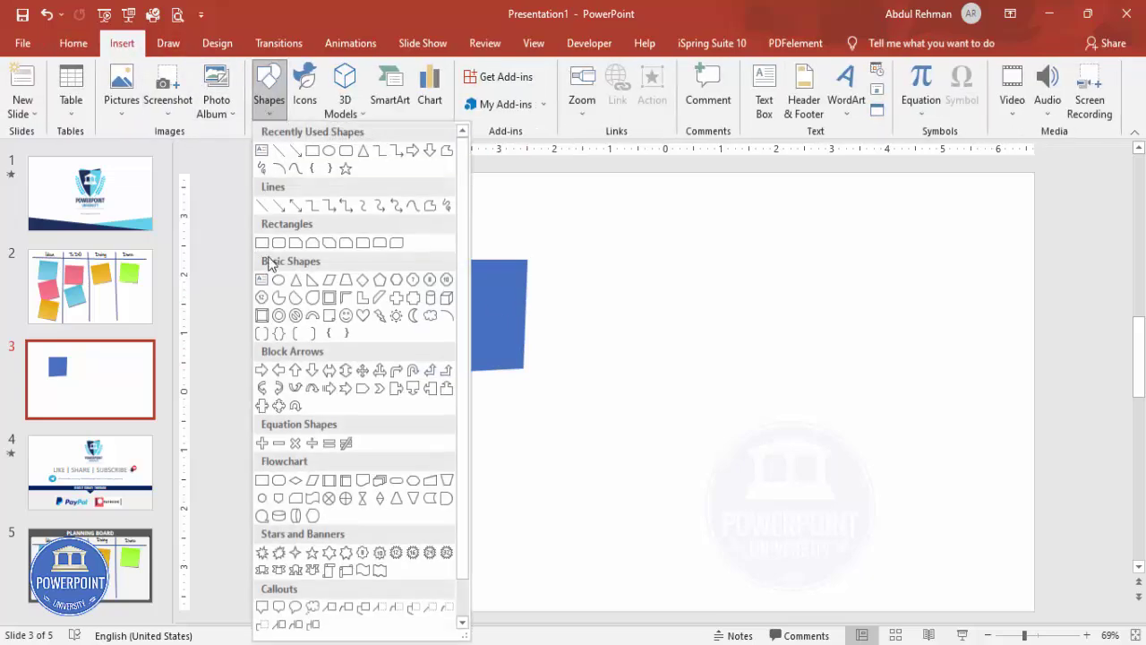
{"action": "left_click", "coordinate": [262, 243]}
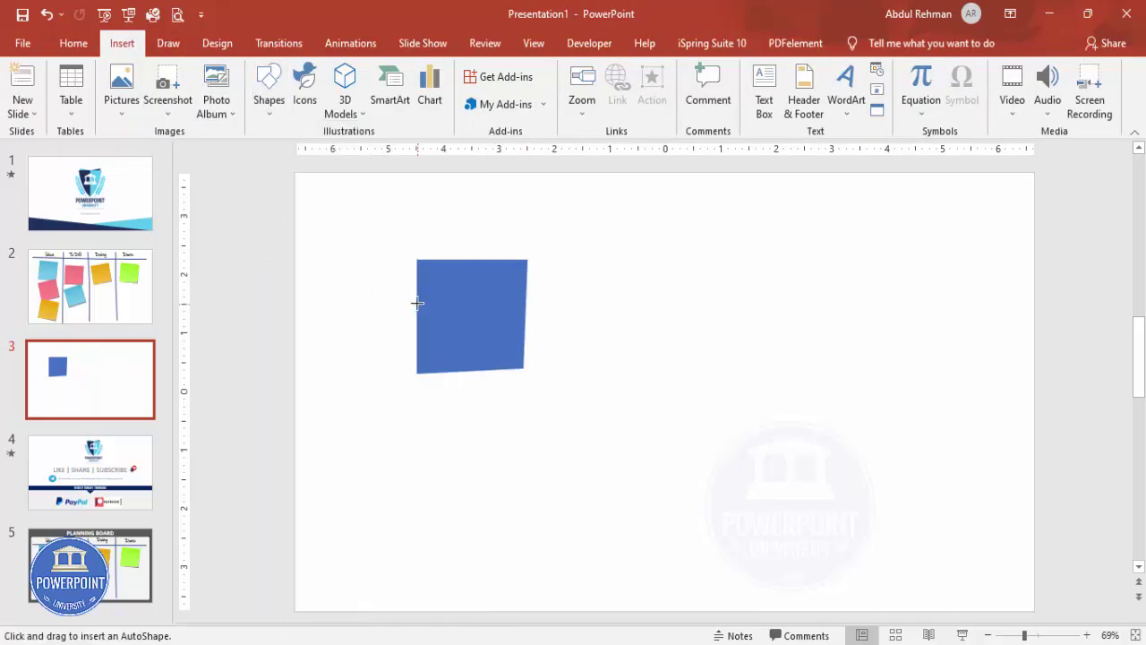
{"action": "left_click_drag", "start_coordinate": [484, 344], "coordinate": [525, 372]}
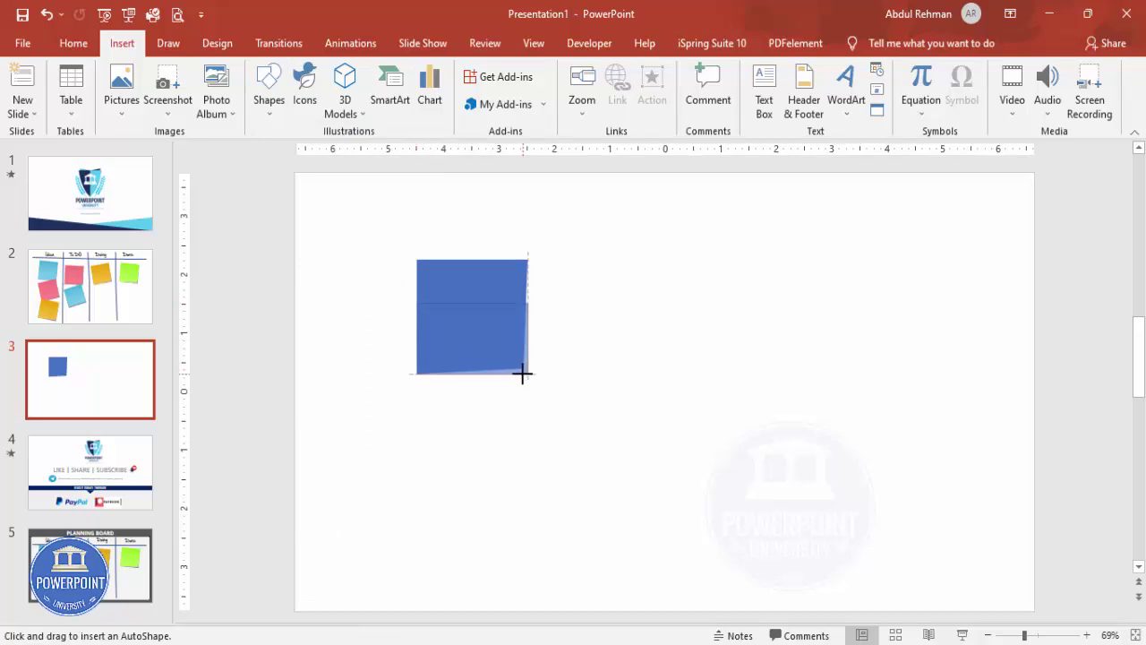
{"action": "left_click_drag", "start_coordinate": [523, 374], "coordinate": [525, 374]}
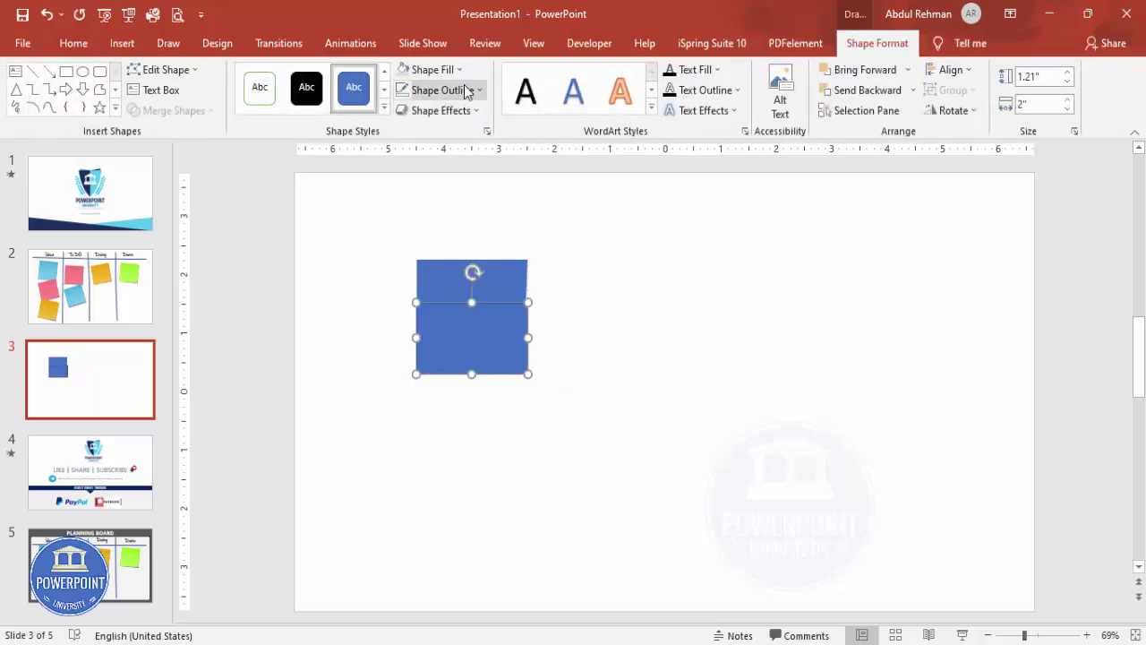
Step: Make the new rectangle black with no outline and send it to the back
{"action": "left_click", "coordinate": [454, 90]}
{"action": "left_click", "coordinate": [466, 281]}
{"action": "left_click", "coordinate": [436, 70]}
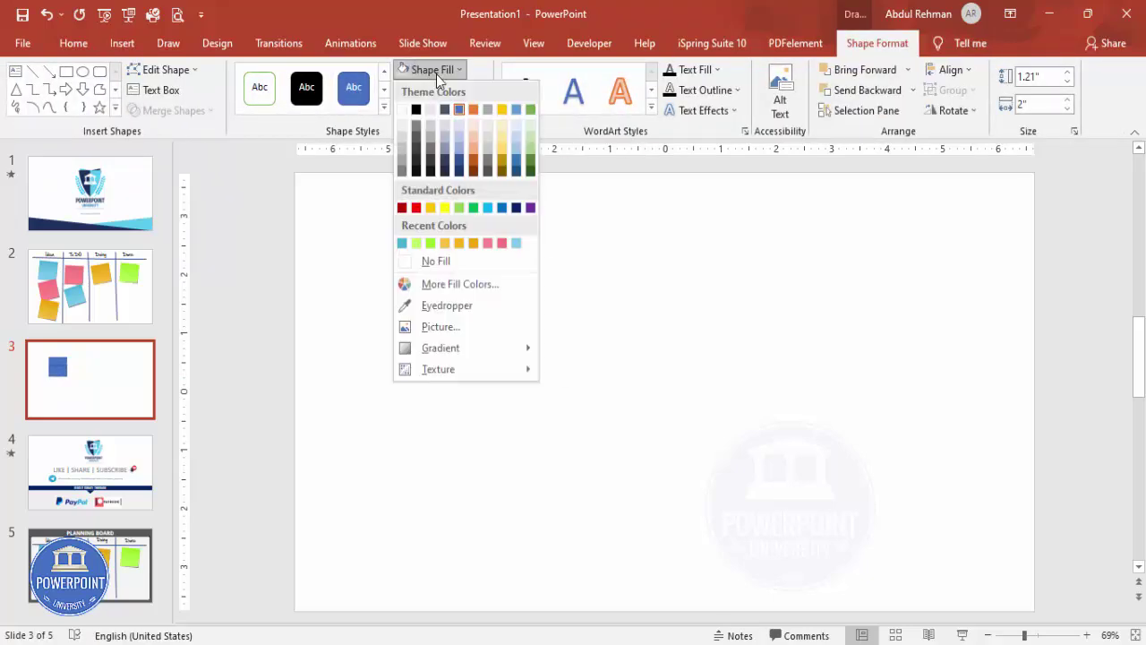
{"action": "left_click", "coordinate": [416, 110]}
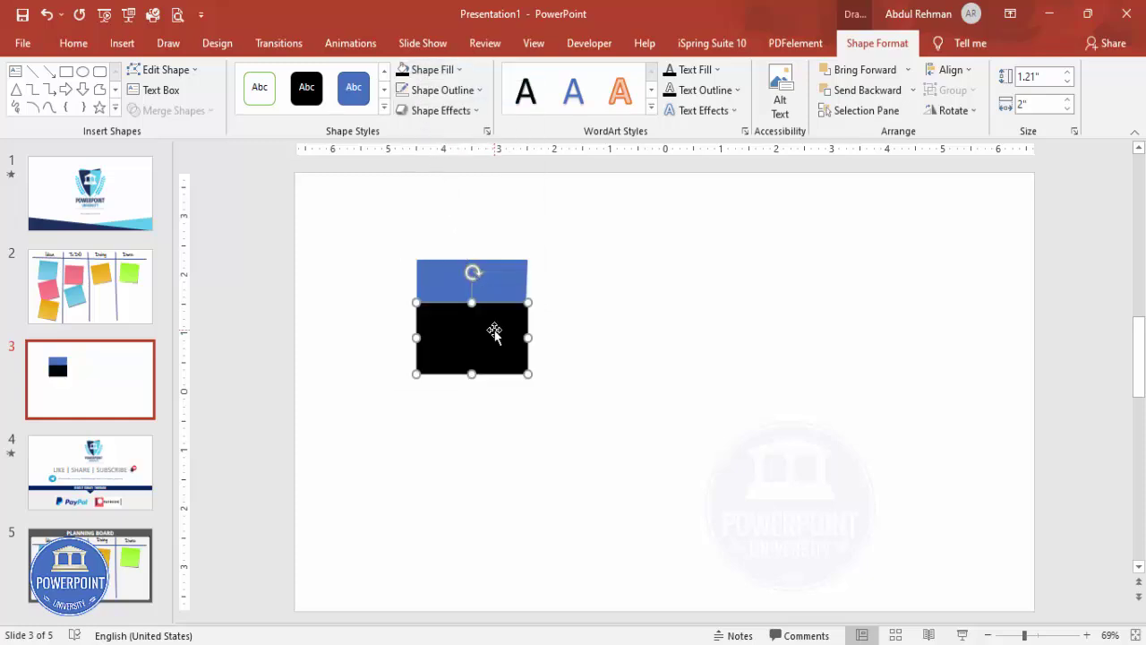
{"action": "left_click", "coordinate": [912, 90]}
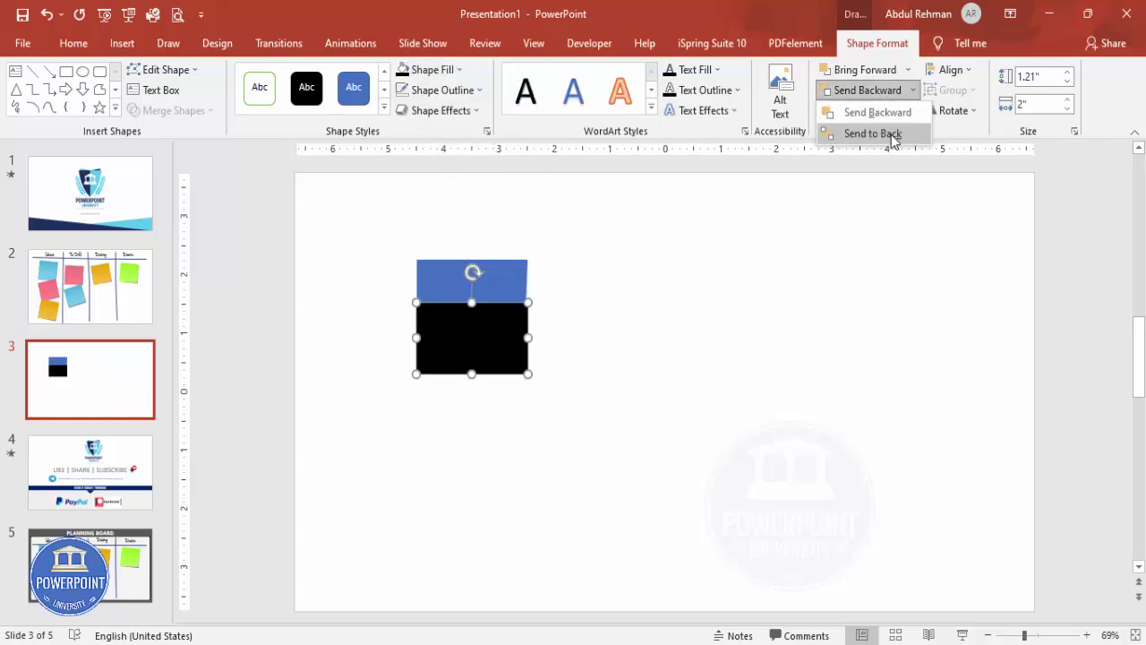
{"action": "left_click", "coordinate": [886, 134]}
{"action": "left_click", "coordinate": [645, 355]}
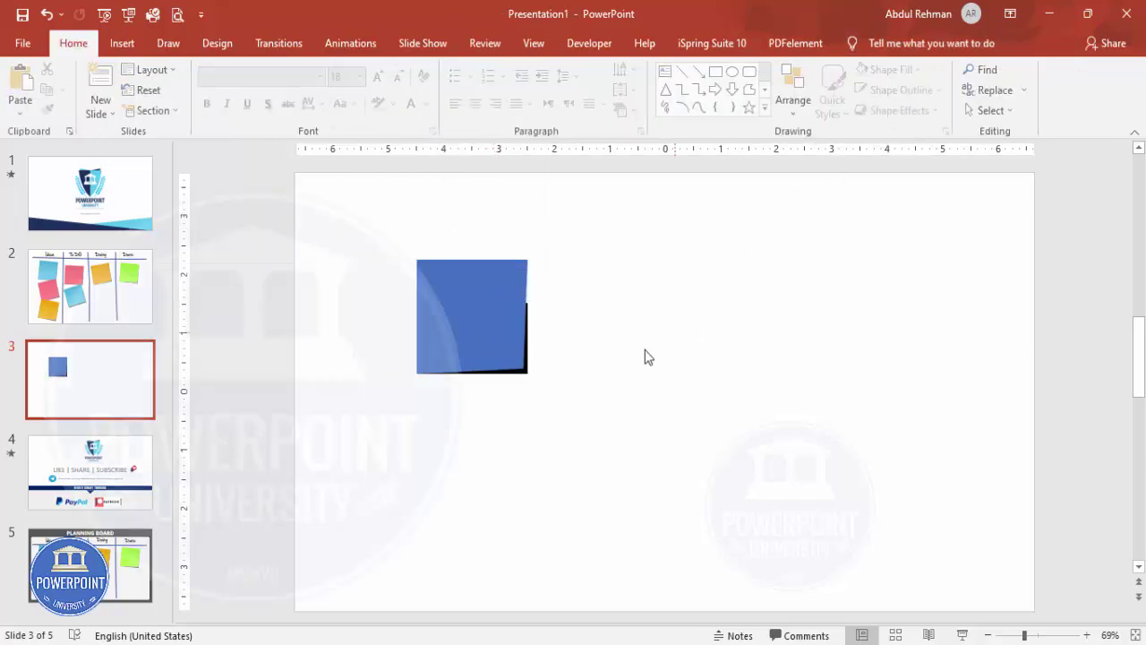
{"action": "left_click", "coordinate": [524, 370]}
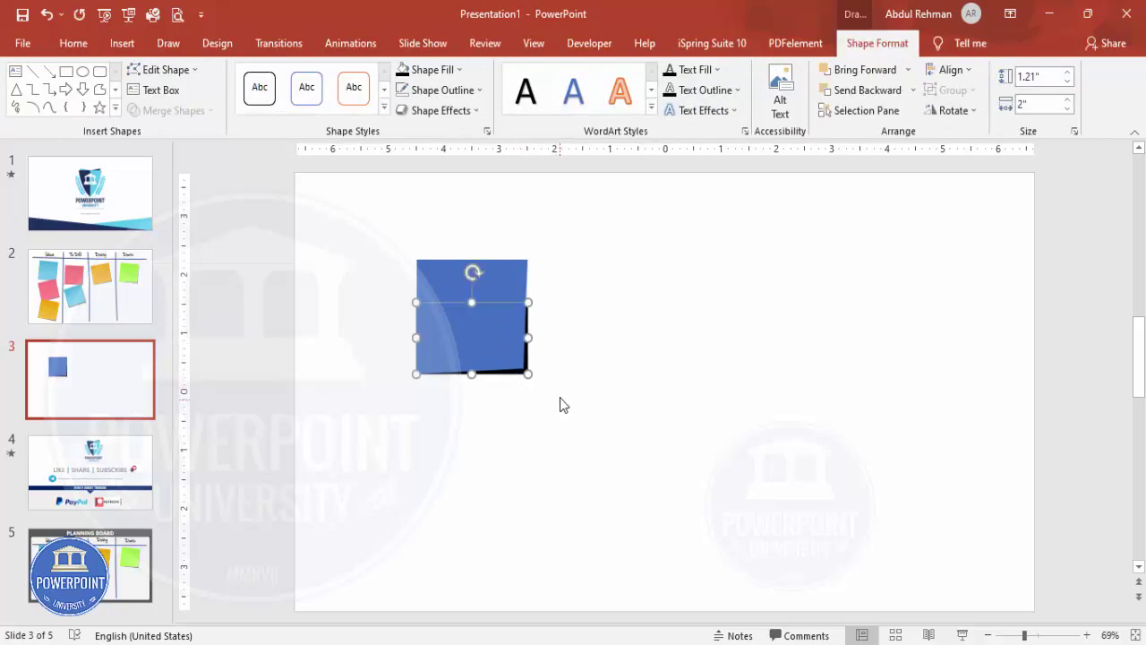
Step: Set the black rectangle's fill transparency to 50% in Format Shape
{"action": "right_click", "coordinate": [517, 371]}
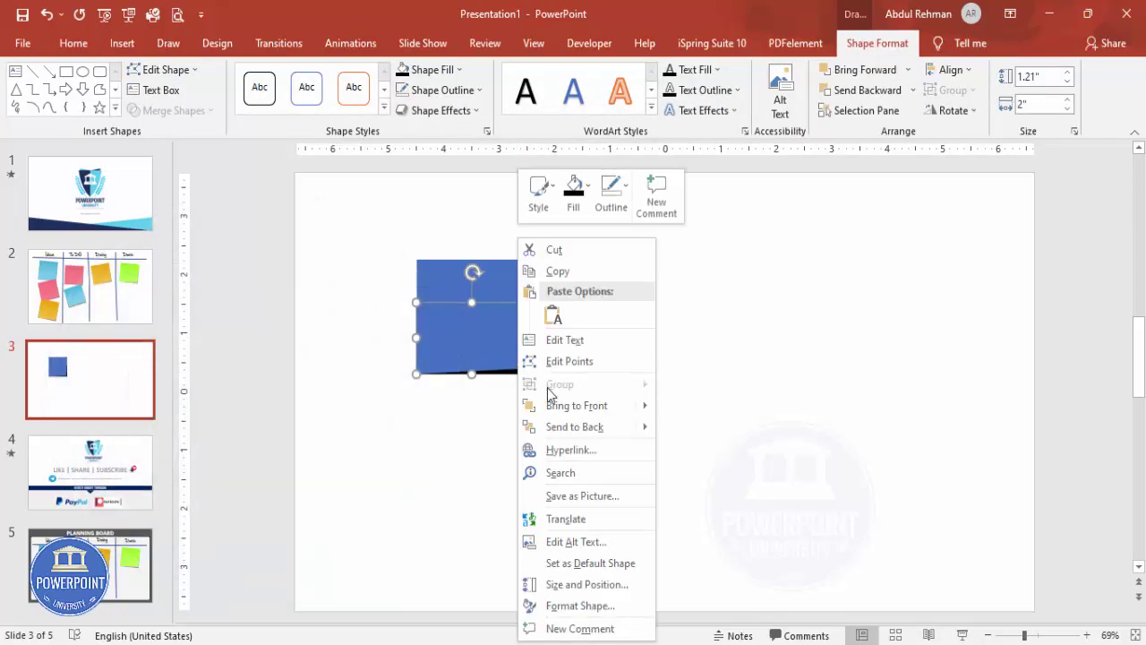
{"action": "left_click", "coordinate": [580, 606]}
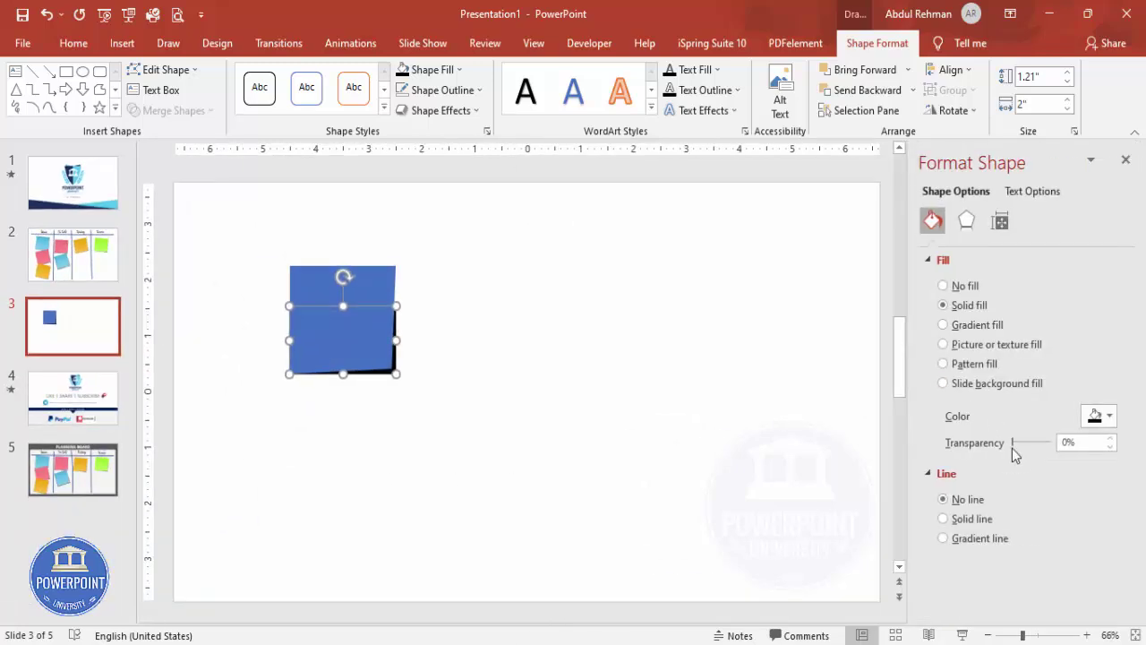
{"action": "left_click_drag", "start_coordinate": [1011, 445], "coordinate": [1032, 444]}
Step: Add 3 pt soft edges to the shadow rectangle and adjust its corner size
{"action": "left_click", "coordinate": [967, 221]}
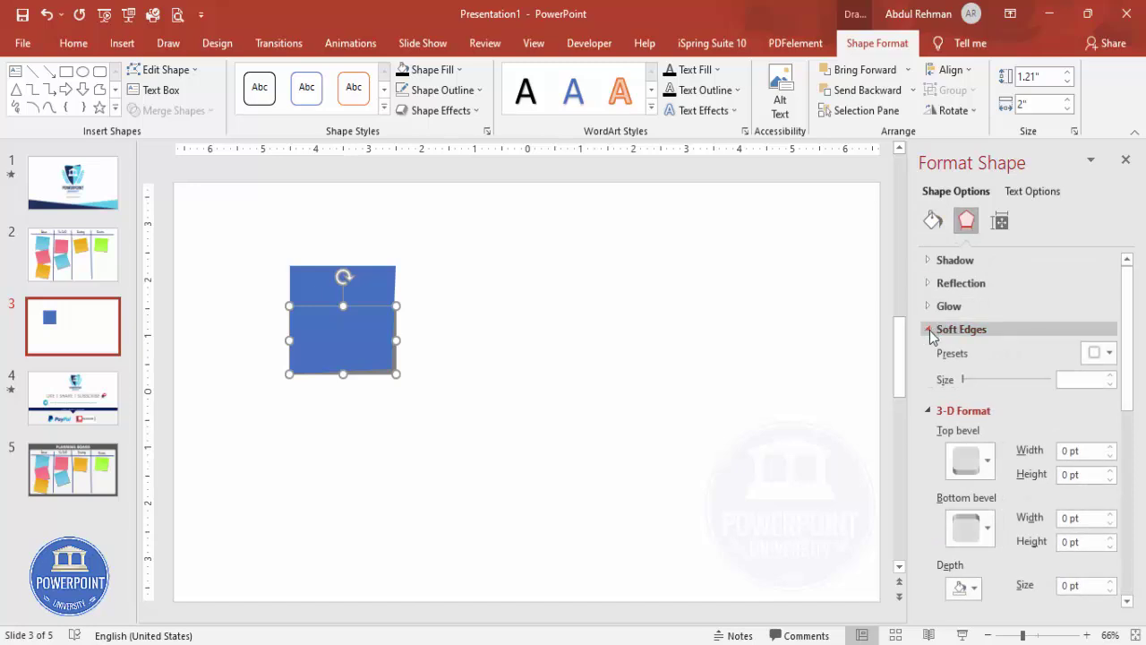
{"action": "left_click", "coordinate": [1110, 376]}
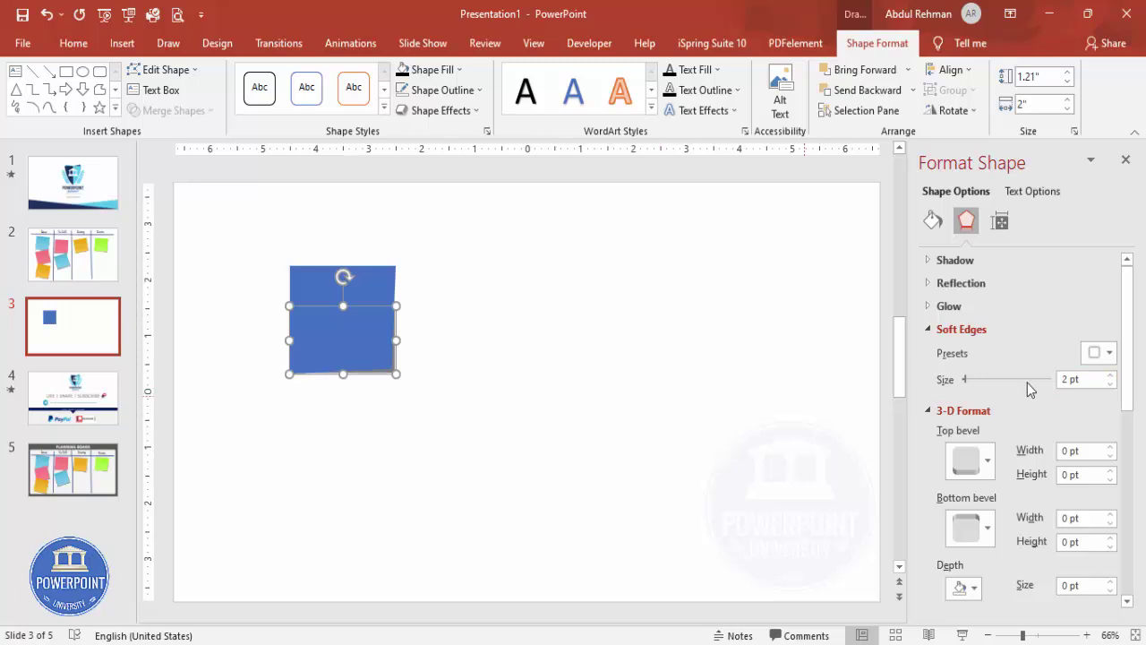
{"action": "left_click", "coordinate": [1110, 375]}
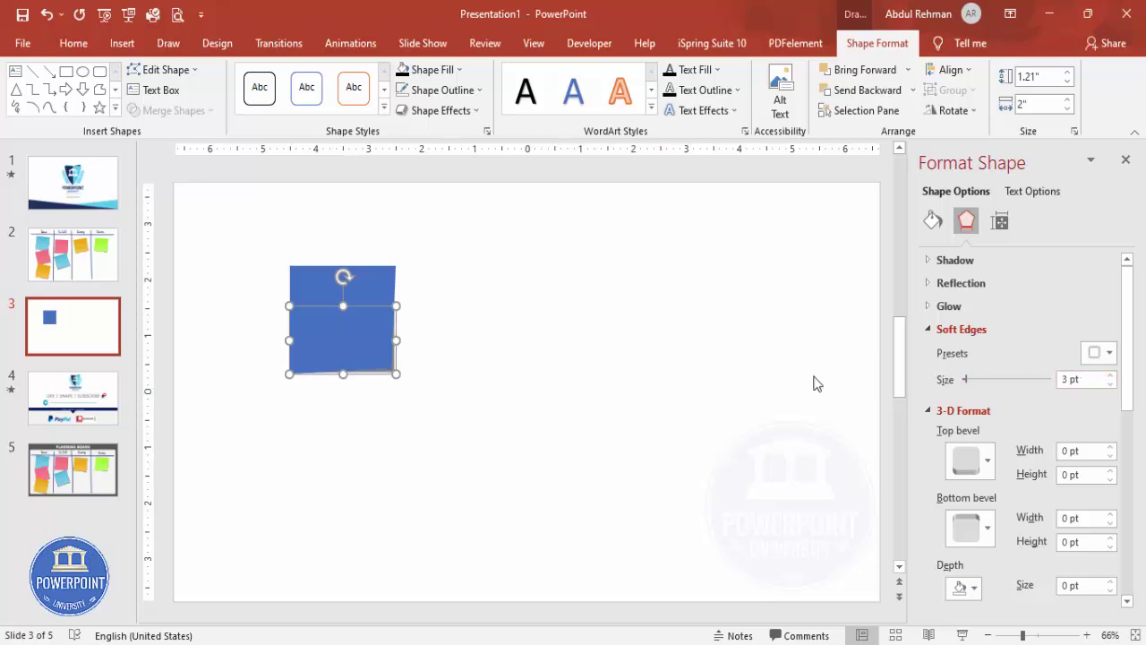
{"action": "left_click_drag", "start_coordinate": [397, 370], "coordinate": [397, 373]}
{"action": "left_click", "coordinate": [448, 381]}
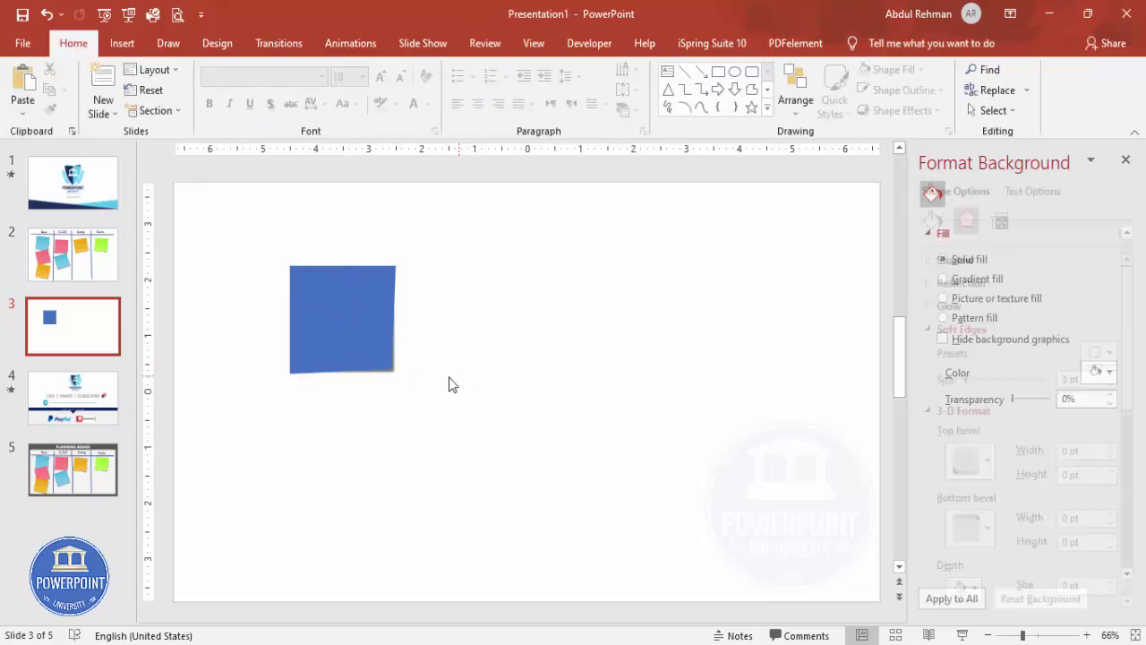
Step: Give the square a gradient fill with both stops set to the gold swatch
{"action": "left_click", "coordinate": [330, 288]}
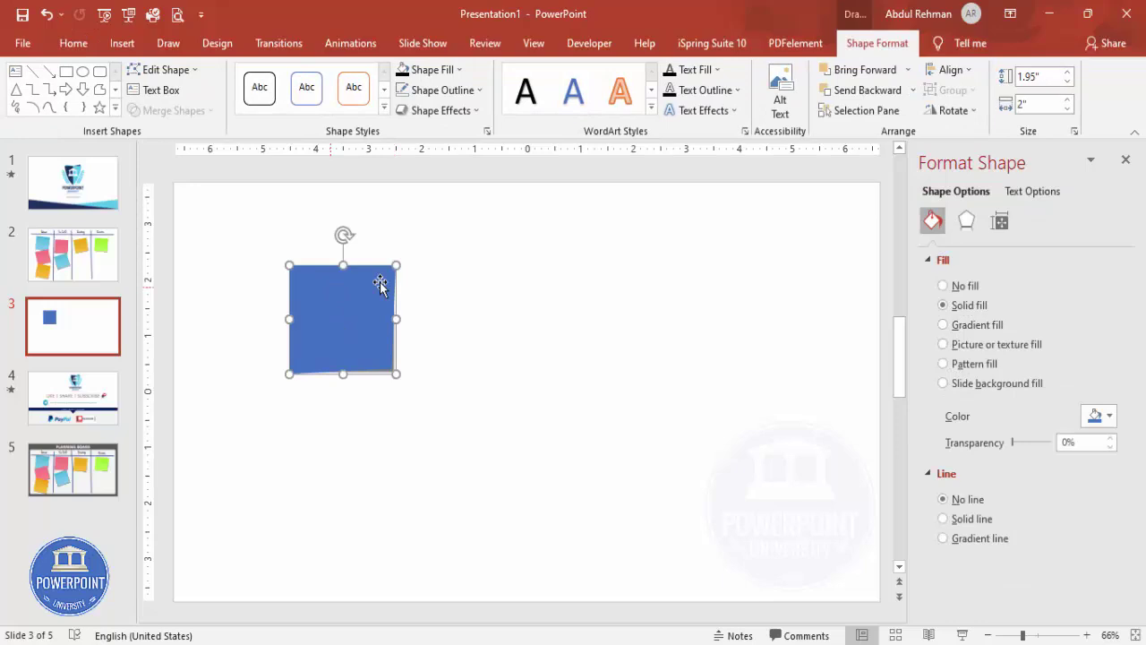
{"action": "left_click", "coordinate": [977, 325]}
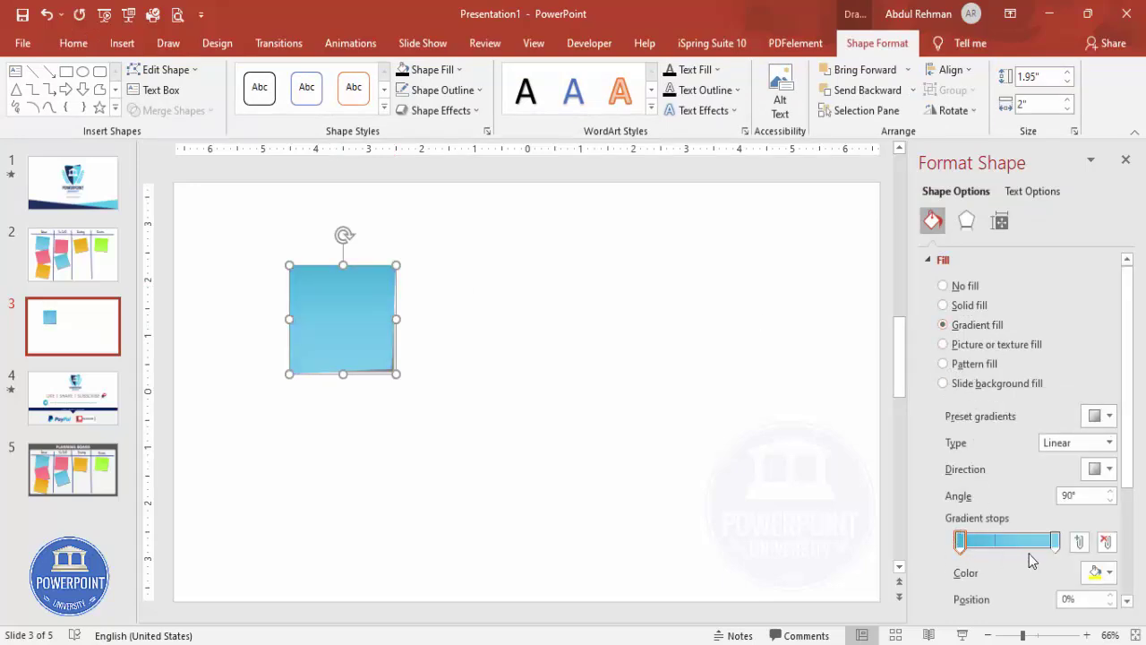
{"action": "left_click", "coordinate": [960, 540]}
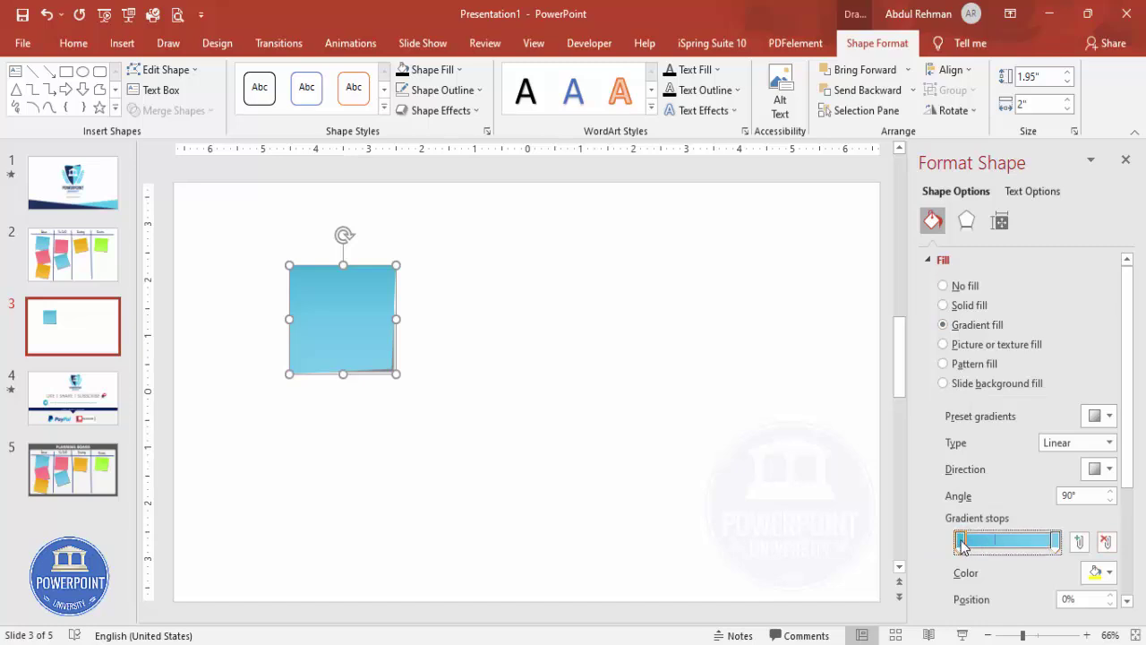
{"action": "left_click", "coordinate": [1108, 573]}
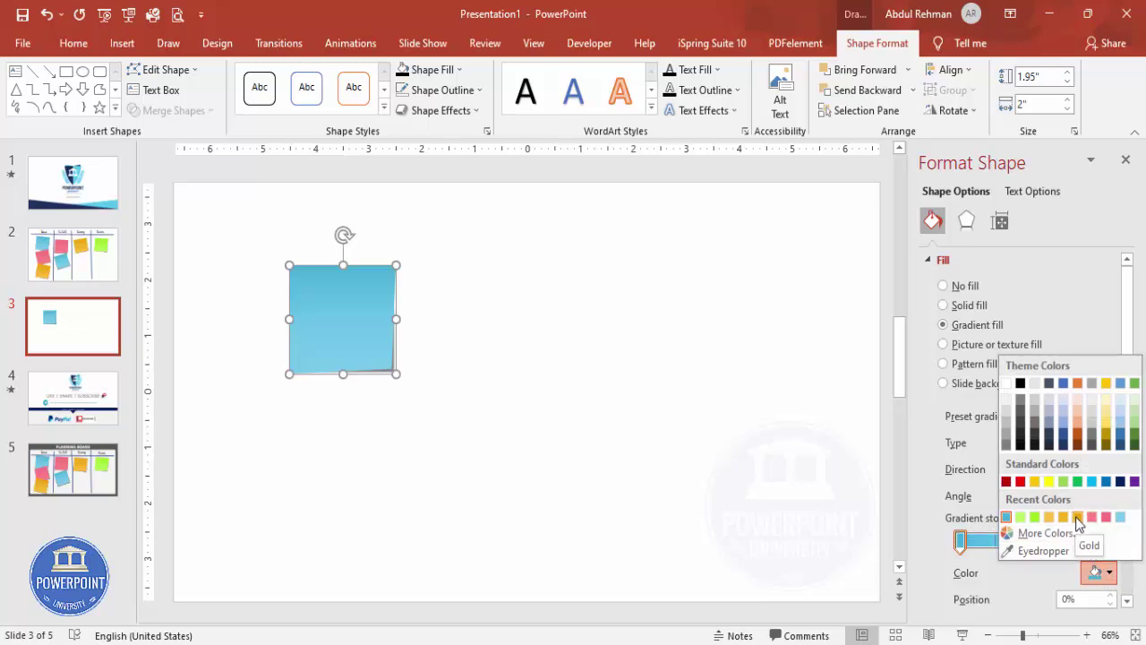
{"action": "left_click", "coordinate": [1077, 518]}
{"action": "left_click", "coordinate": [1050, 540]}
{"action": "left_click", "coordinate": [1097, 572]}
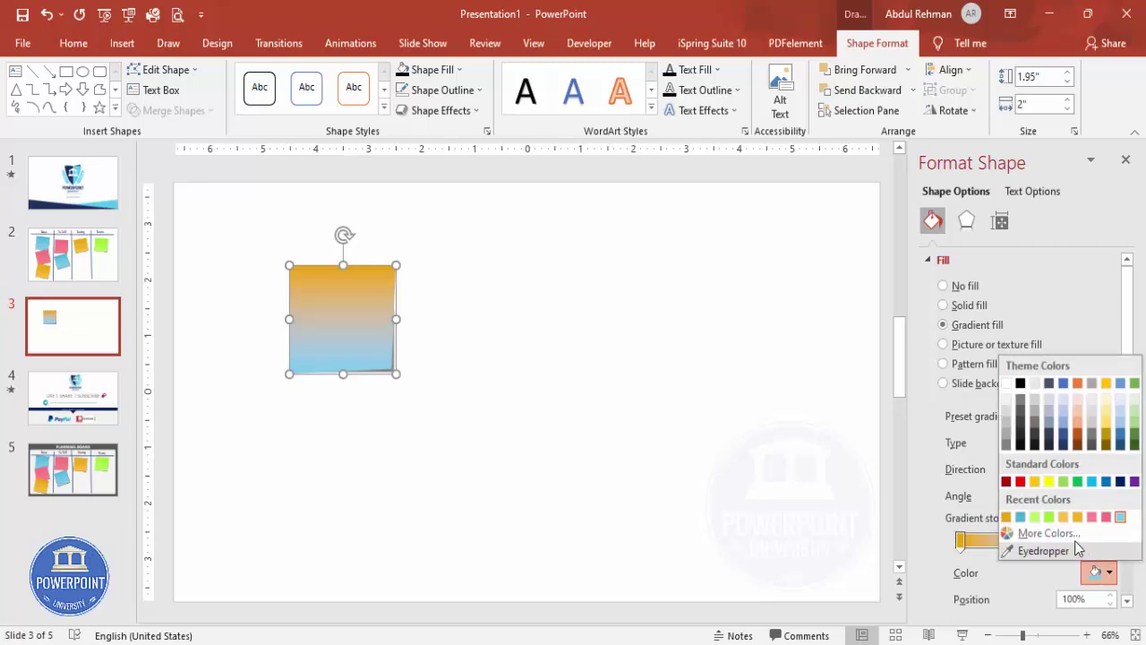
{"action": "left_click", "coordinate": [1064, 519]}
{"action": "left_click", "coordinate": [575, 417]}
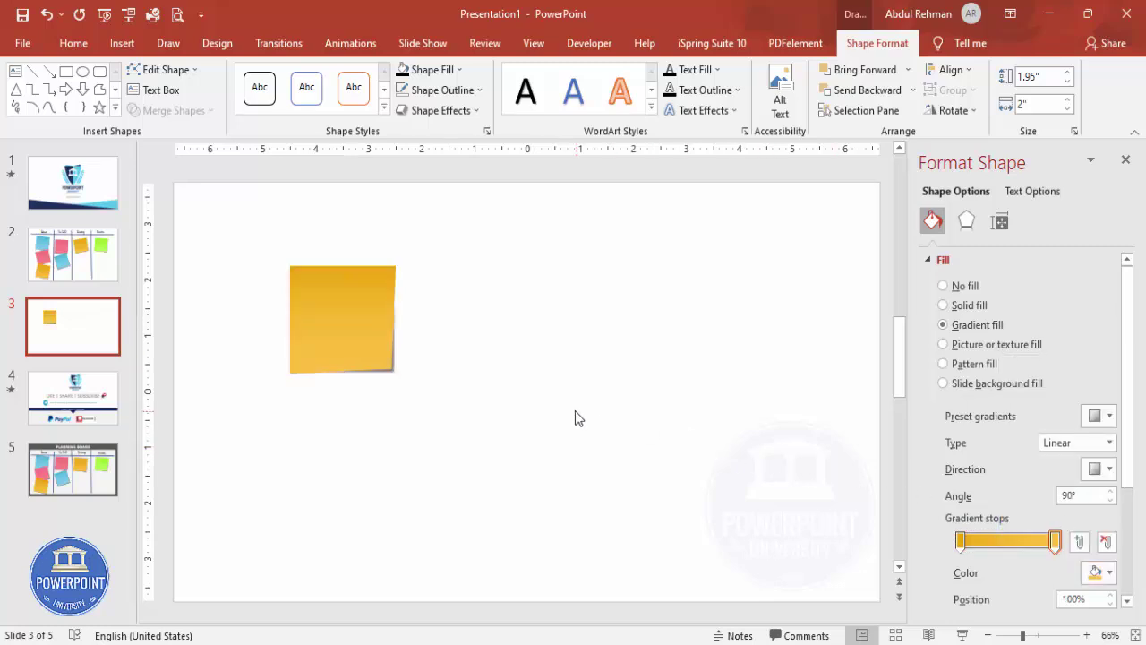
Step: Group the square and its shadow rectangle with Ctrl+G
{"action": "left_click_drag", "start_coordinate": [555, 459], "coordinate": [222, 224]}
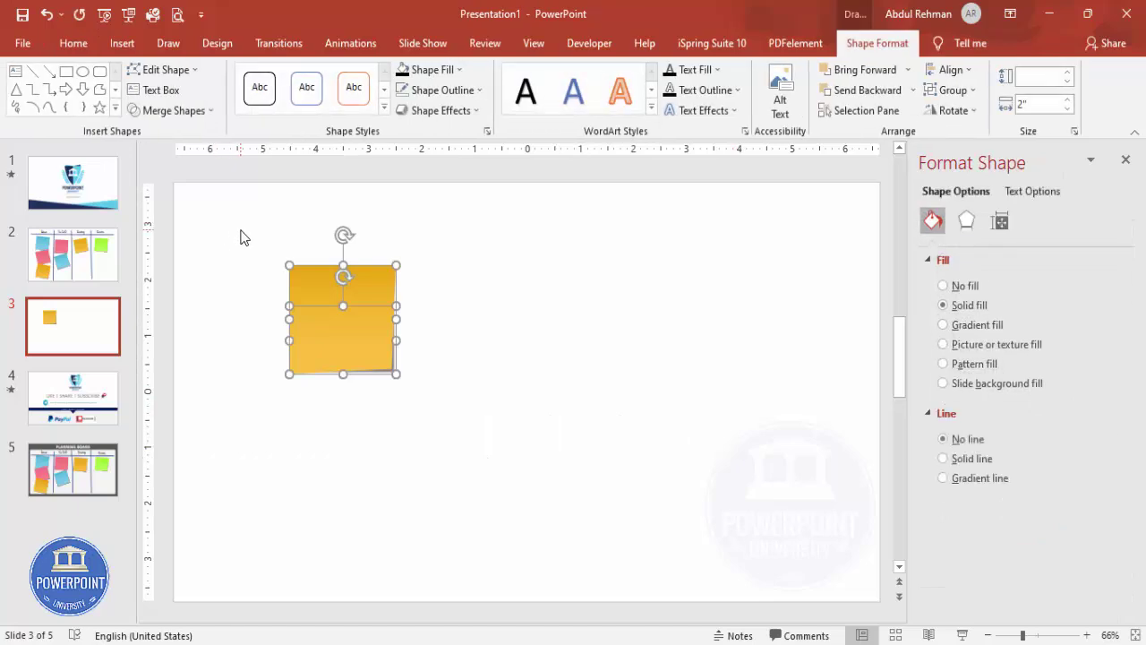
{"action": "key", "text": "ctrl+g"}
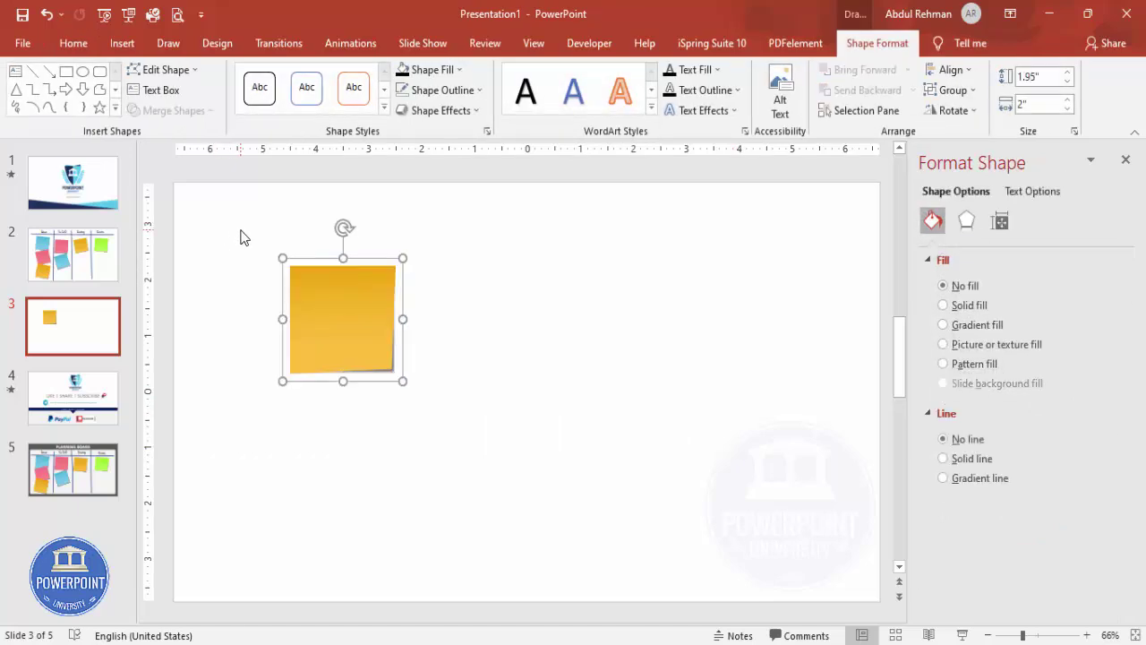
{"action": "left_click", "coordinate": [485, 329]}
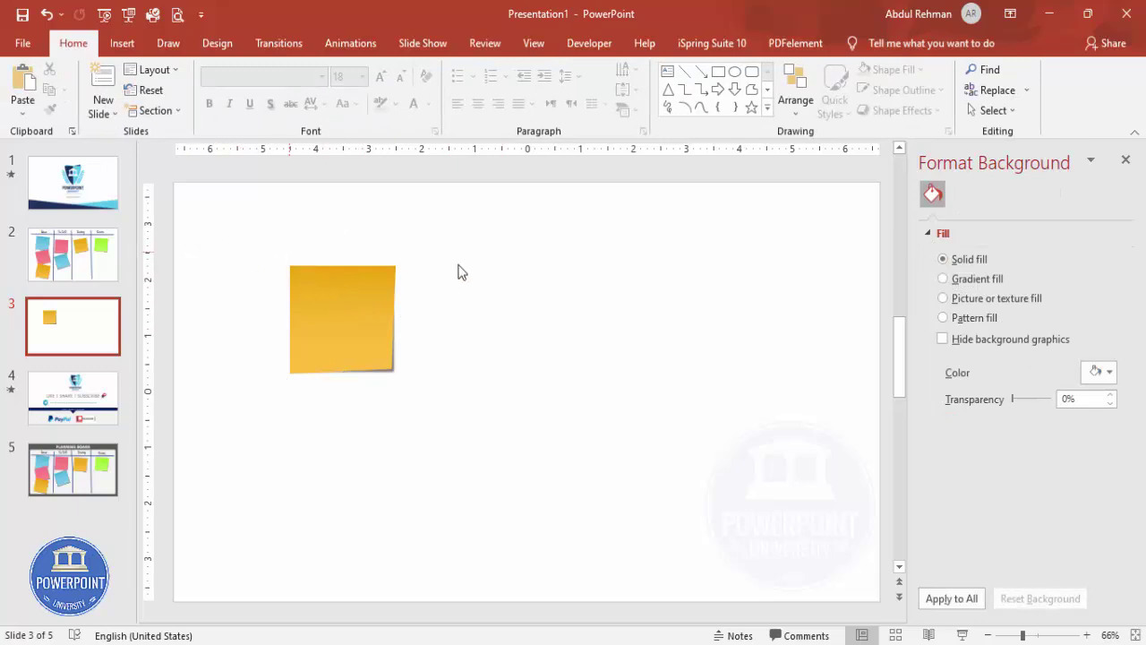
Step: Draw a wavy freeform line across the top of the slide
{"action": "left_click", "coordinate": [119, 43]}
{"action": "left_click", "coordinate": [268, 107]}
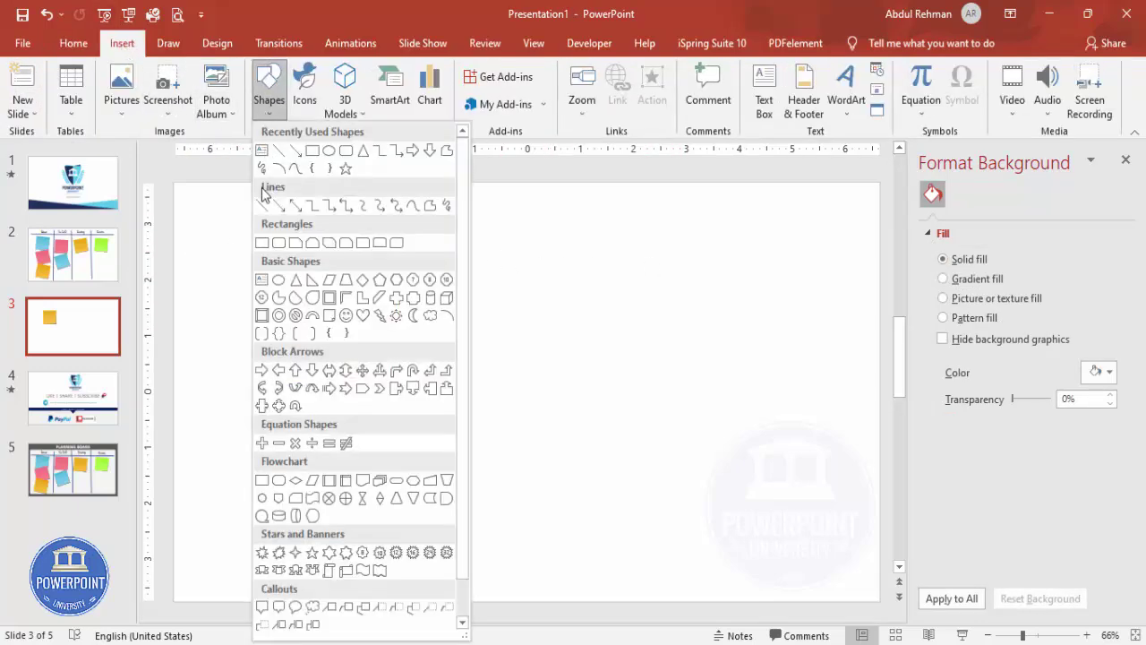
{"action": "left_click", "coordinate": [430, 207]}
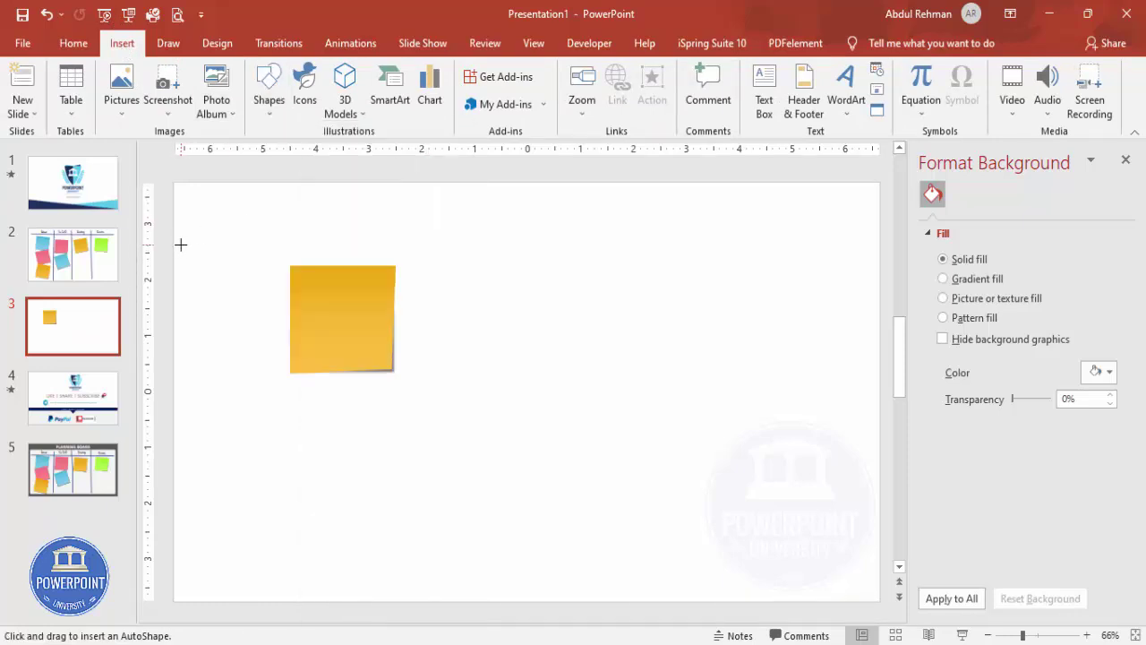
{"action": "left_click_drag", "start_coordinate": [178, 245], "coordinate": [875, 240]}
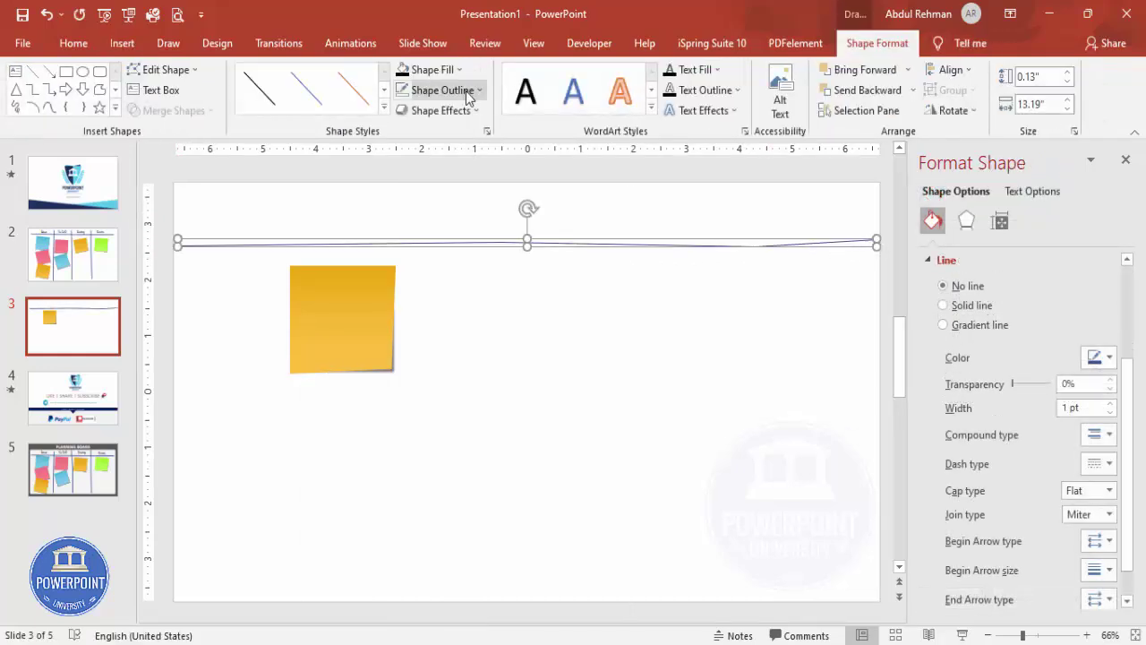
Step: Make the line 2¼ pt thick and colour it Black, Text 1, Lighter 25%
{"action": "left_click", "coordinate": [440, 89]}
{"action": "mouse_move", "coordinate": [438, 346]}
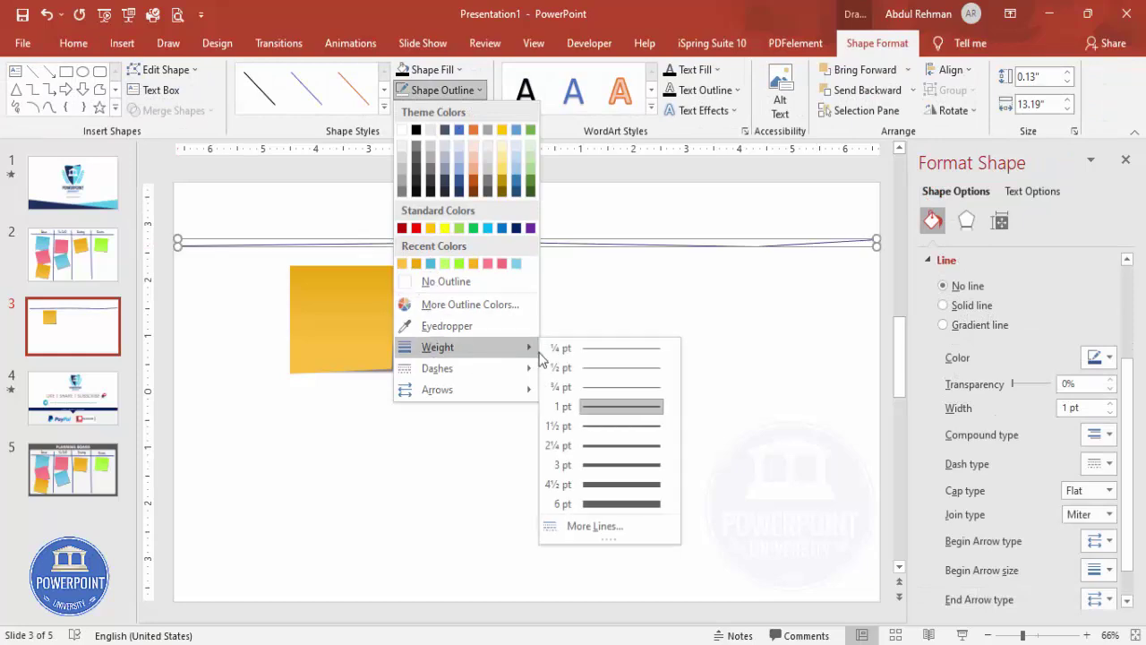
{"action": "left_click", "coordinate": [612, 446]}
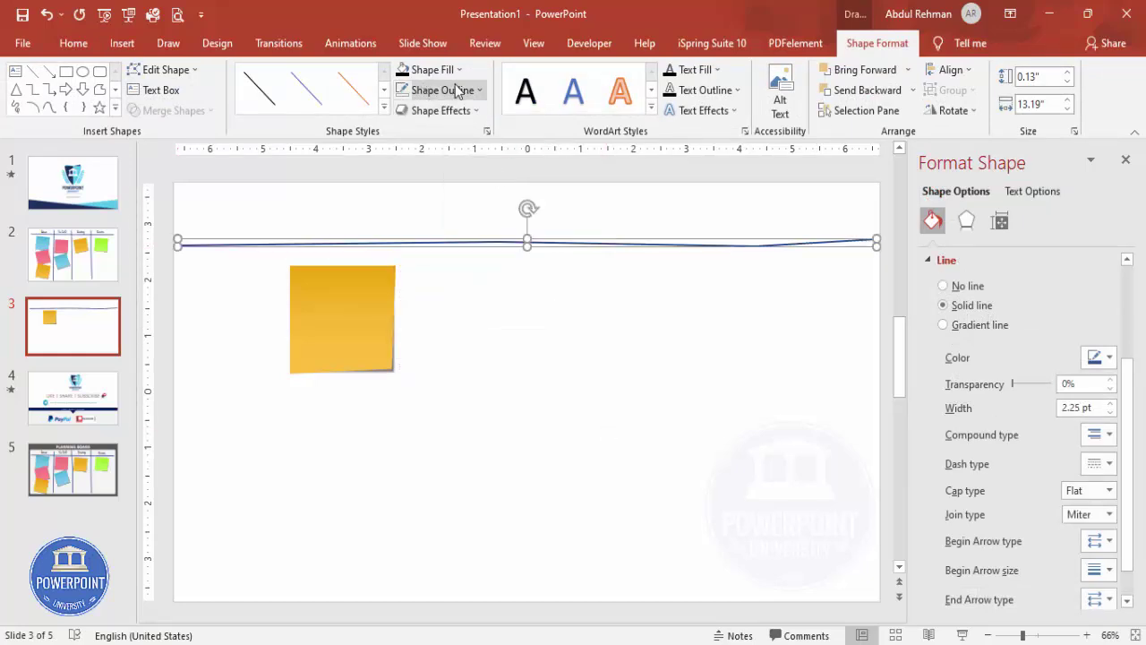
{"action": "left_click", "coordinate": [438, 89]}
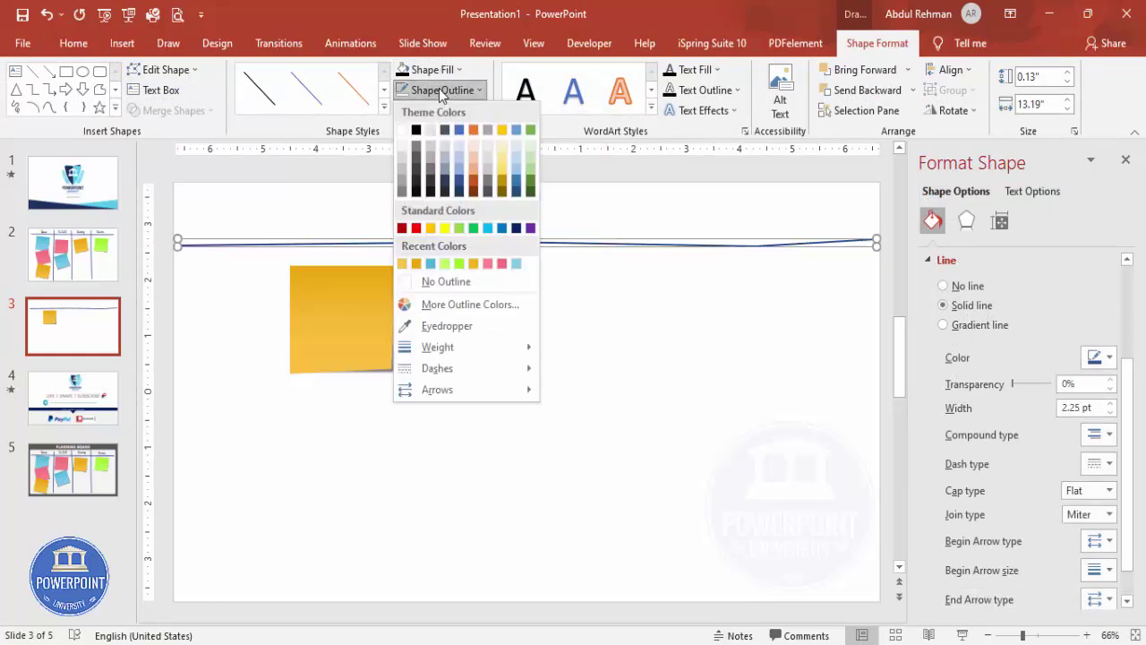
{"action": "left_click", "coordinate": [416, 168]}
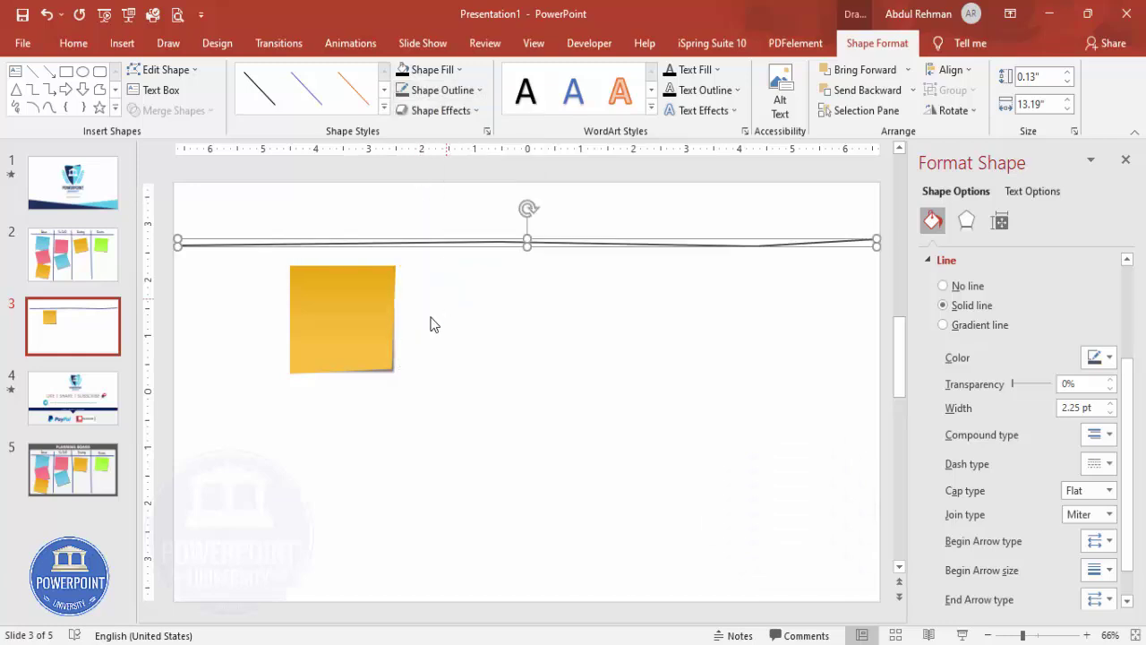
{"action": "left_click", "coordinate": [432, 320]}
Step: Move the sticky note to the left beneath the top line
{"action": "left_click_drag", "start_coordinate": [374, 316], "coordinate": [289, 313]}
{"action": "left_click", "coordinate": [323, 248]}
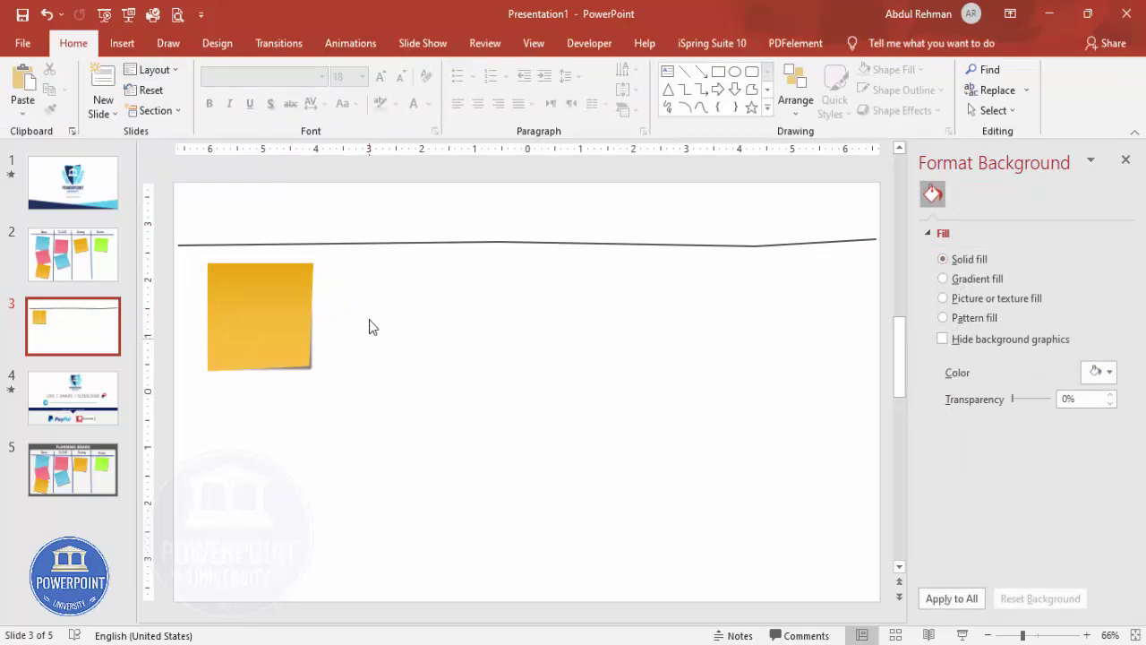
{"action": "left_click", "coordinate": [379, 243]}
Step: Draw freeform vertical lines down the left side and the middle of the slide
{"action": "left_click", "coordinate": [380, 284]}
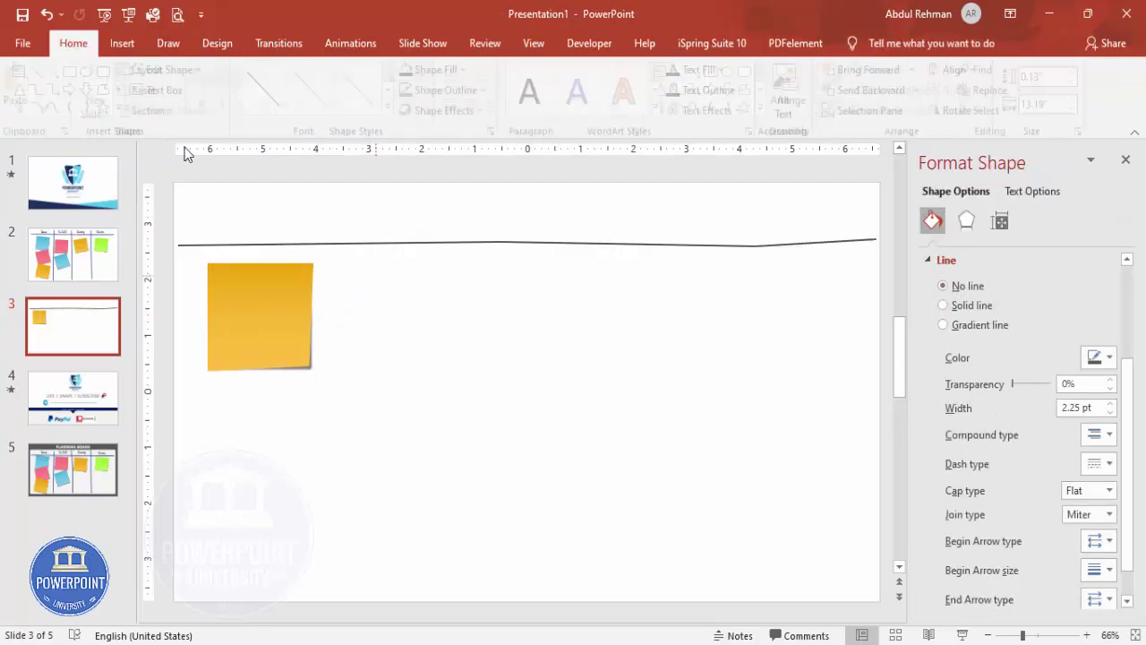
{"action": "left_click", "coordinate": [122, 43]}
{"action": "left_click", "coordinate": [268, 101]}
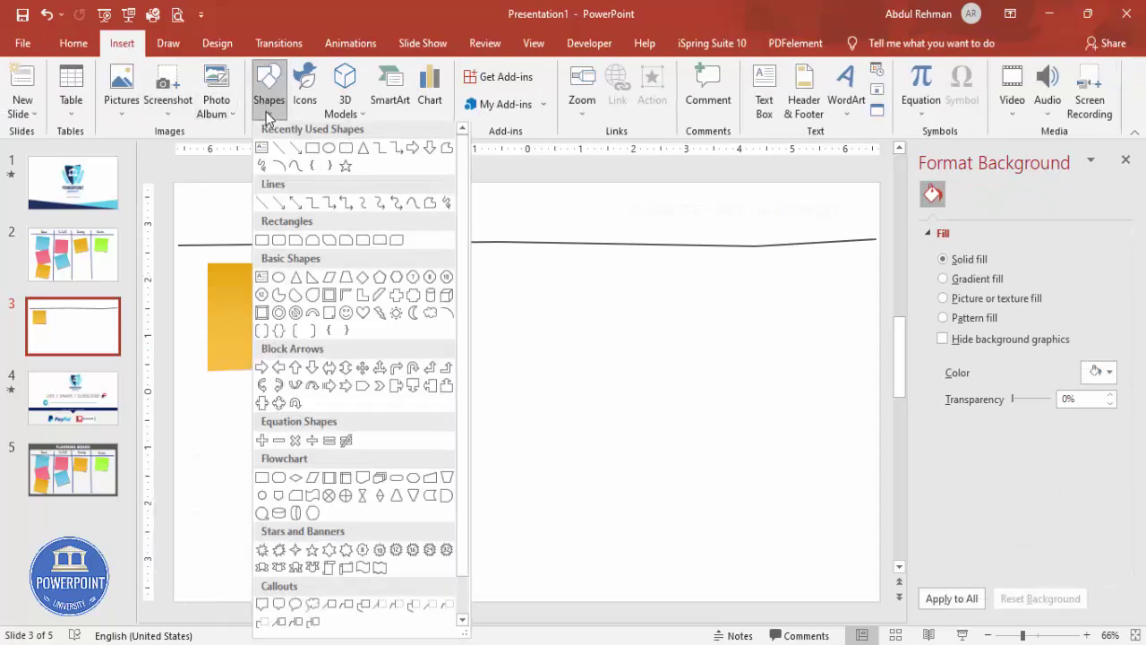
{"action": "left_click", "coordinate": [430, 208]}
{"action": "mouse_move", "coordinate": [339, 215]}
{"action": "left_mouse_down"}
{"action": "mouse_move", "coordinate": [350, 340]}
{"action": "mouse_move", "coordinate": [342, 578]}
{"action": "left_mouse_up"}
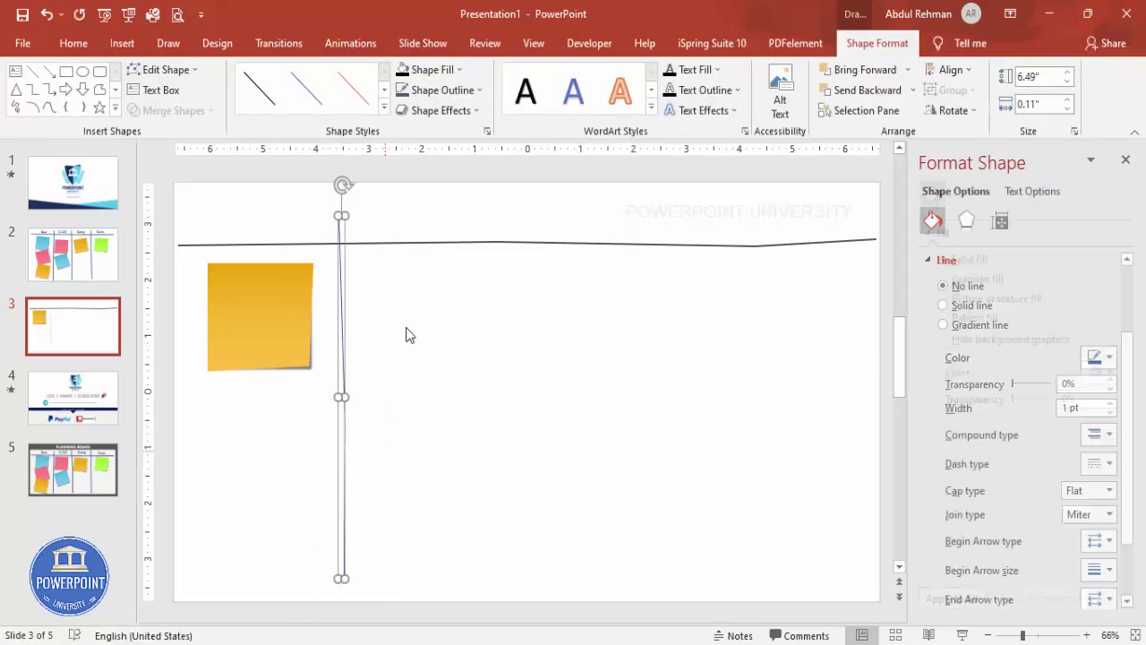
{"action": "left_click", "coordinate": [120, 52]}
{"action": "left_click", "coordinate": [269, 89]}
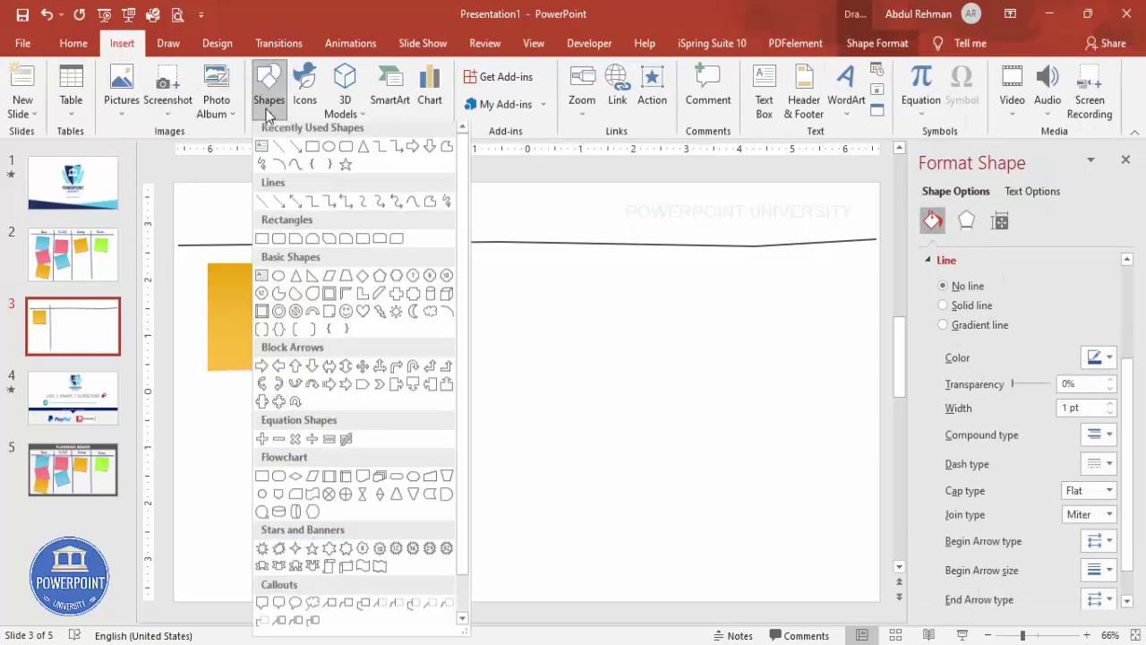
{"action": "left_click", "coordinate": [431, 207]}
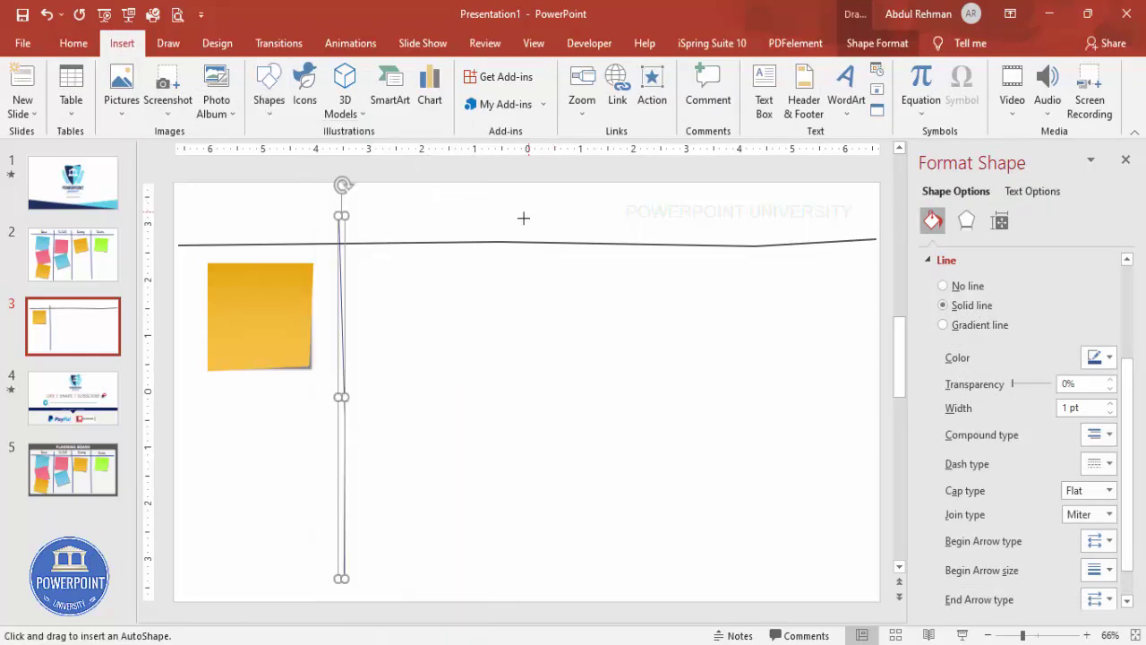
{"action": "left_click", "coordinate": [523, 217]}
{"action": "left_click_drag", "start_coordinate": [525, 363], "coordinate": [527, 555]}
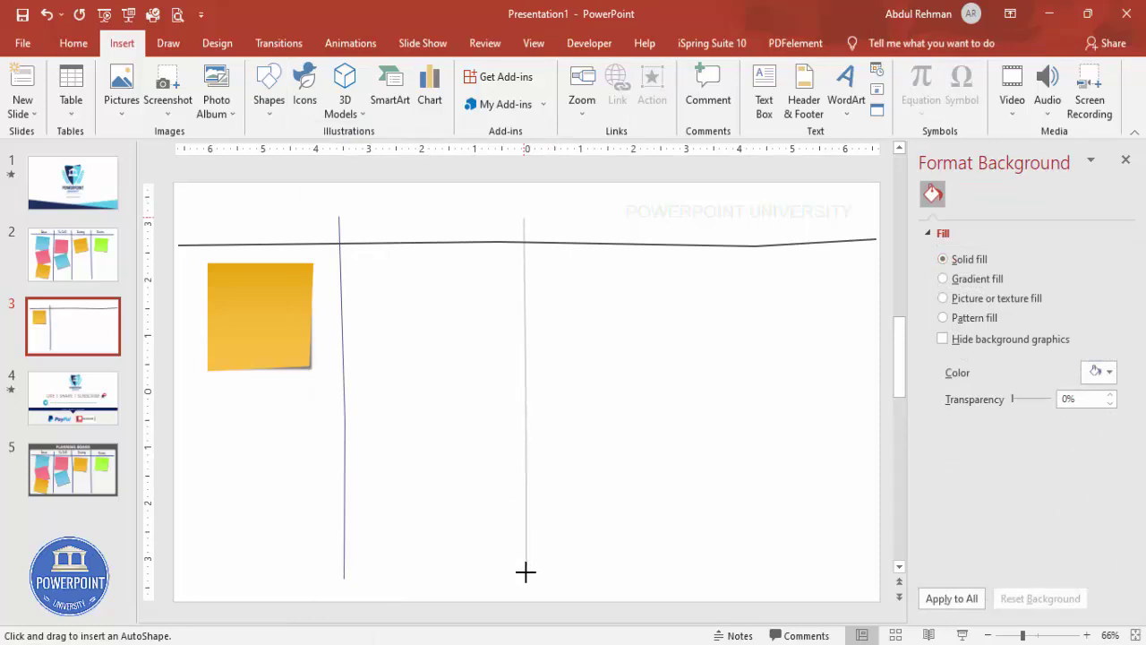
{"action": "double_click", "coordinate": [525, 569]}
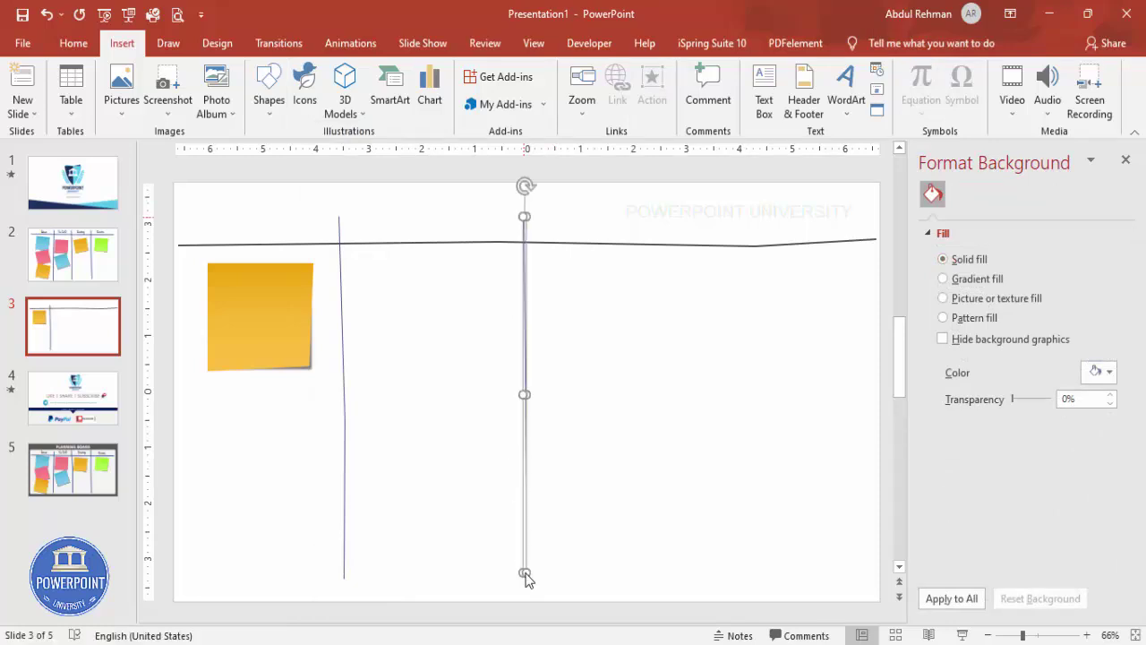
Step: Scribble a third vertical line down the right side with Freeform: Scribble
{"action": "left_click", "coordinate": [121, 43]}
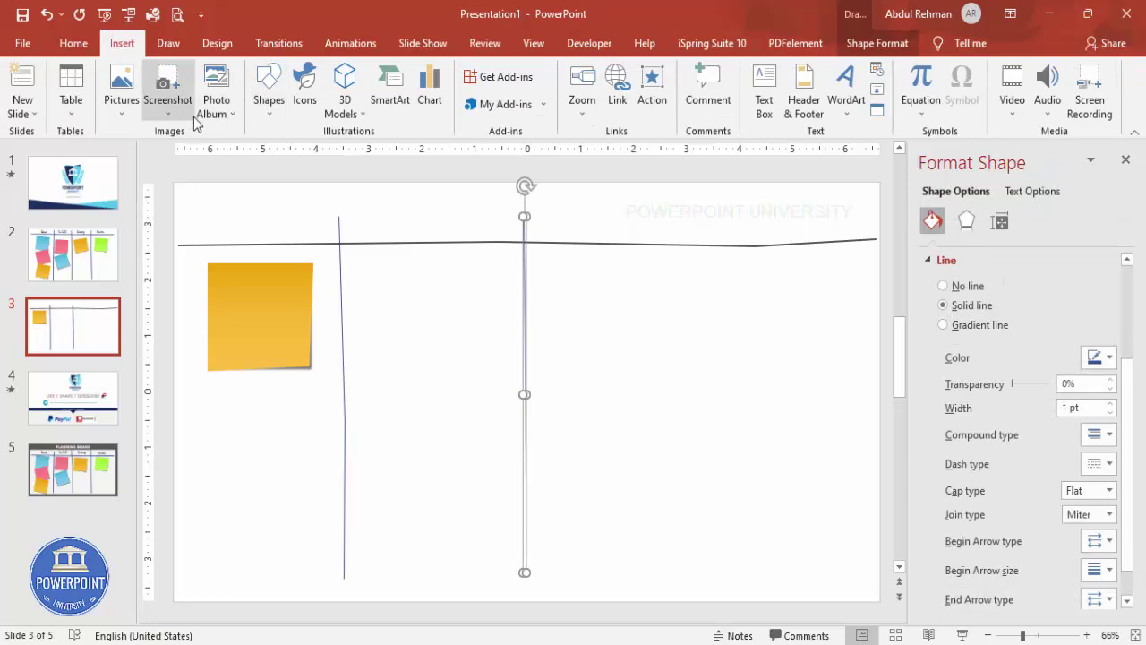
{"action": "left_click", "coordinate": [262, 114]}
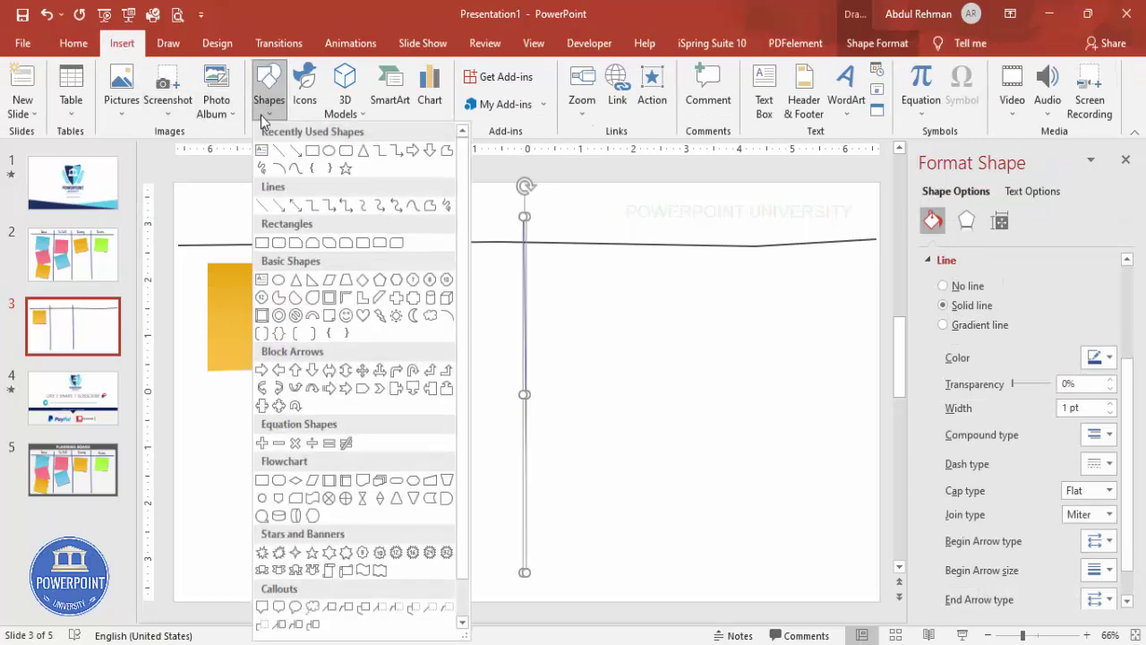
{"action": "left_click", "coordinate": [446, 207]}
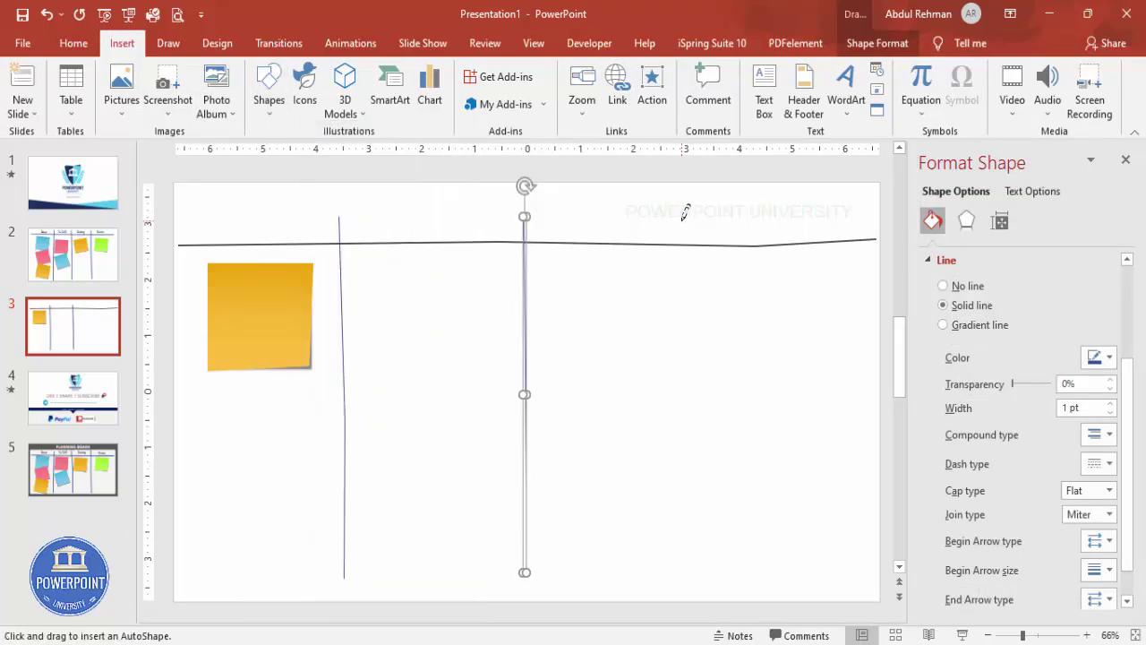
{"action": "mouse_move", "coordinate": [705, 212]}
{"action": "left_mouse_down"}
{"action": "mouse_move", "coordinate": [723, 397]}
{"action": "mouse_move", "coordinate": [721, 560]}
{"action": "left_mouse_up"}
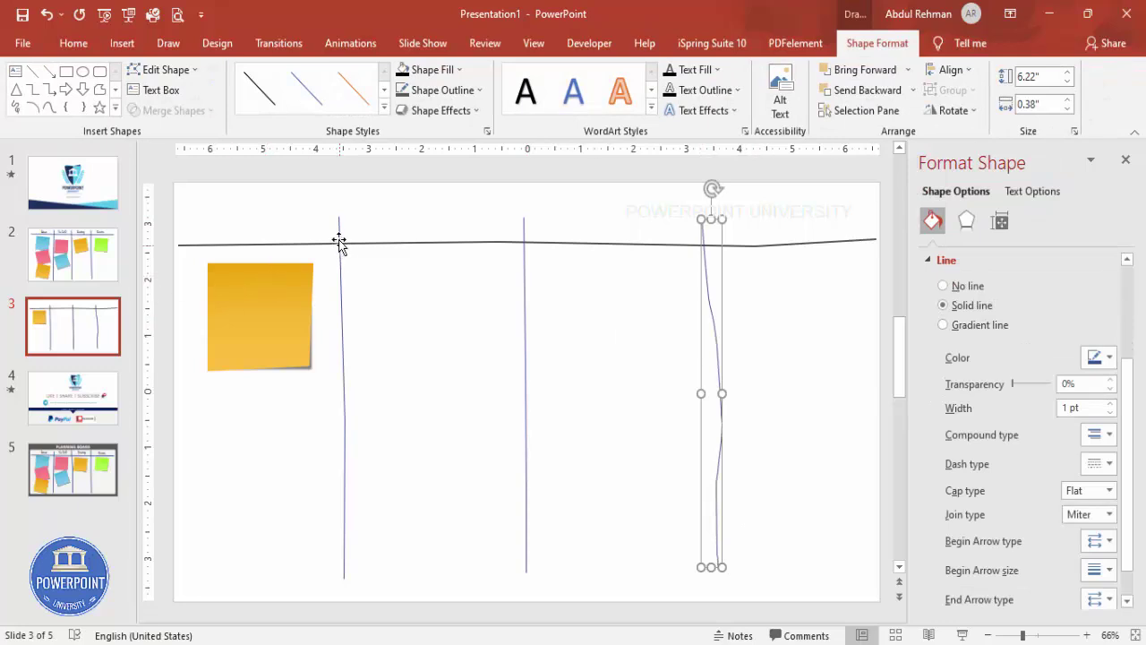
{"action": "left_click", "coordinate": [374, 244]}
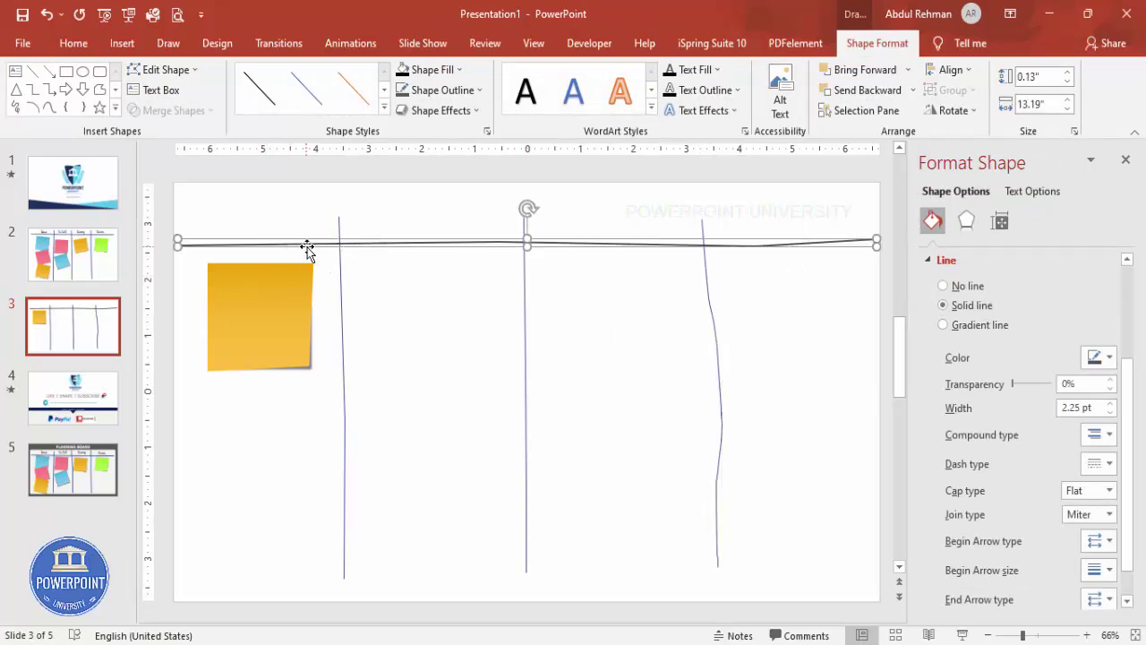
Step: Format-paint the top line's dark grey 2¼ pt style onto the left, middle and right lines
{"action": "left_click", "coordinate": [73, 43]}
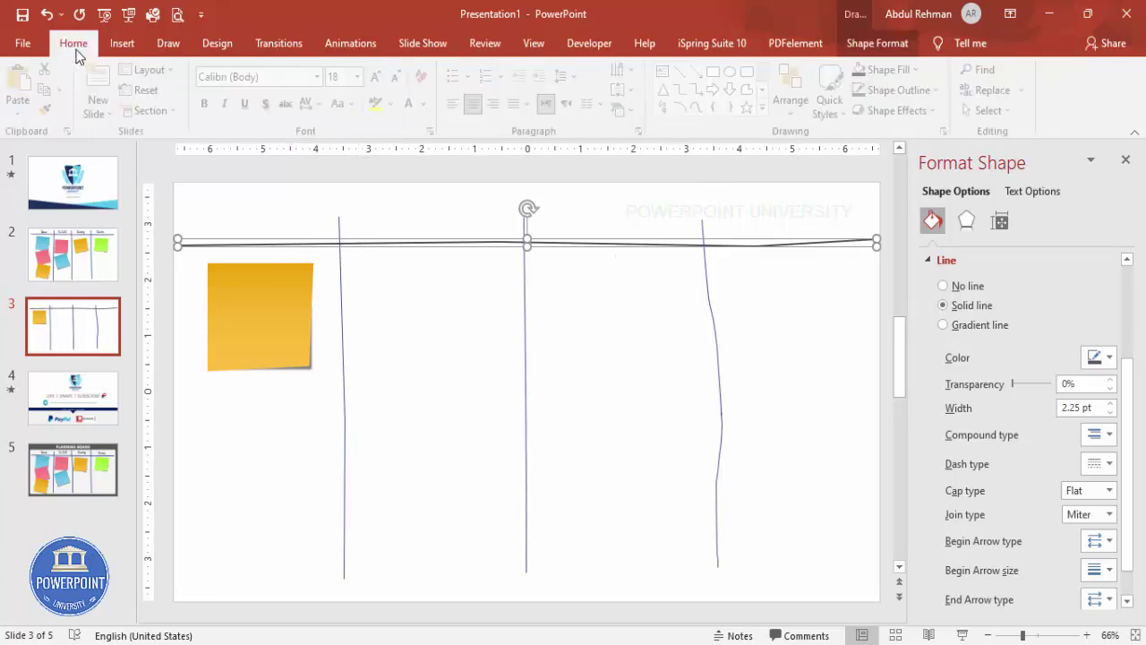
{"action": "left_click", "coordinate": [50, 113]}
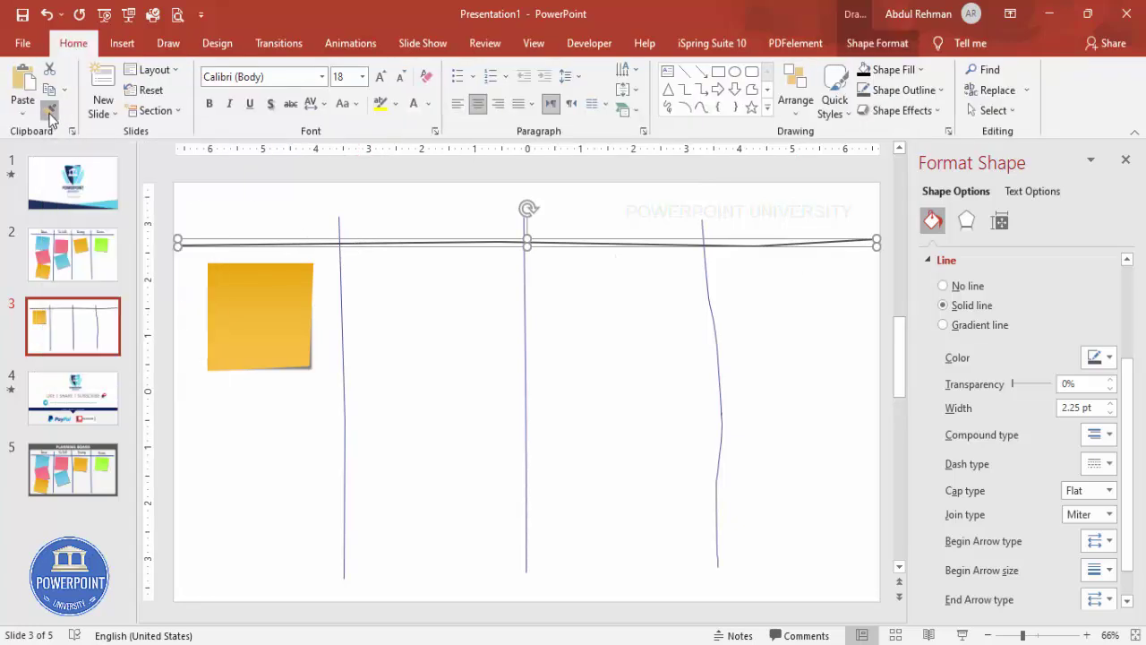
{"action": "left_click", "coordinate": [343, 309]}
{"action": "left_click", "coordinate": [525, 308]}
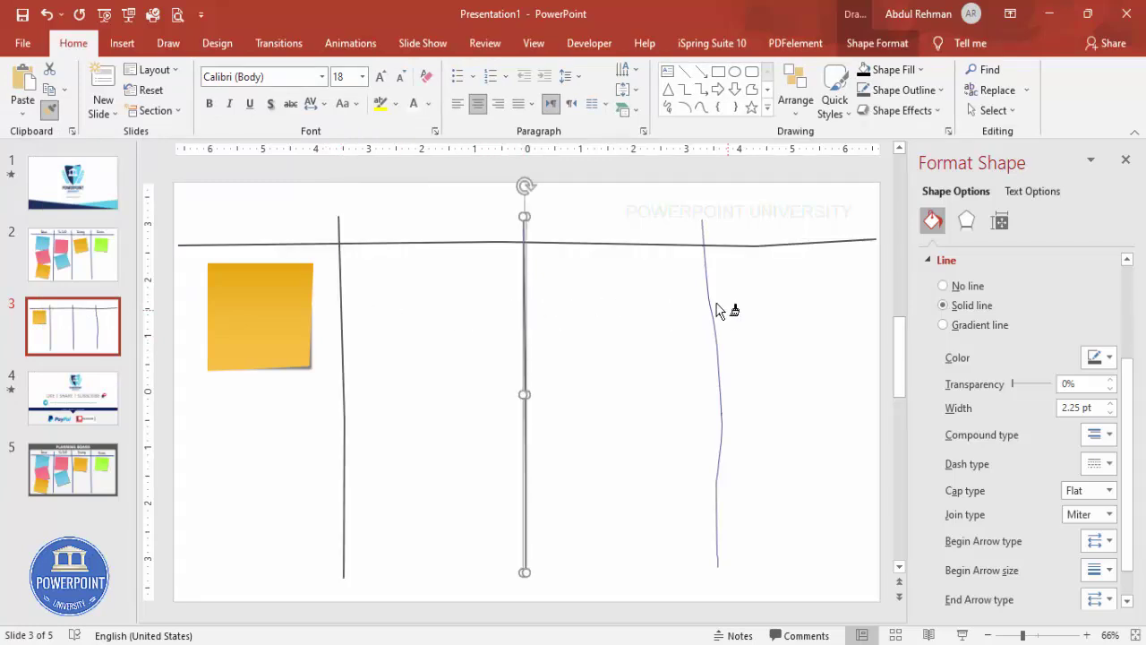
{"action": "left_click", "coordinate": [711, 300]}
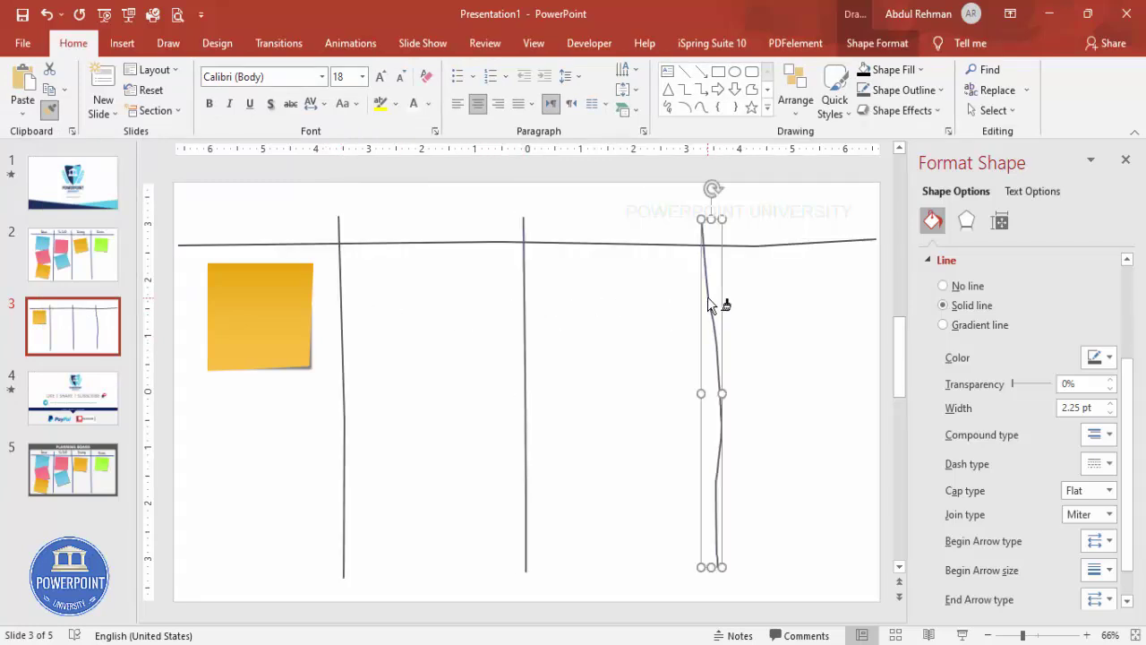
{"action": "left_click", "coordinate": [792, 404]}
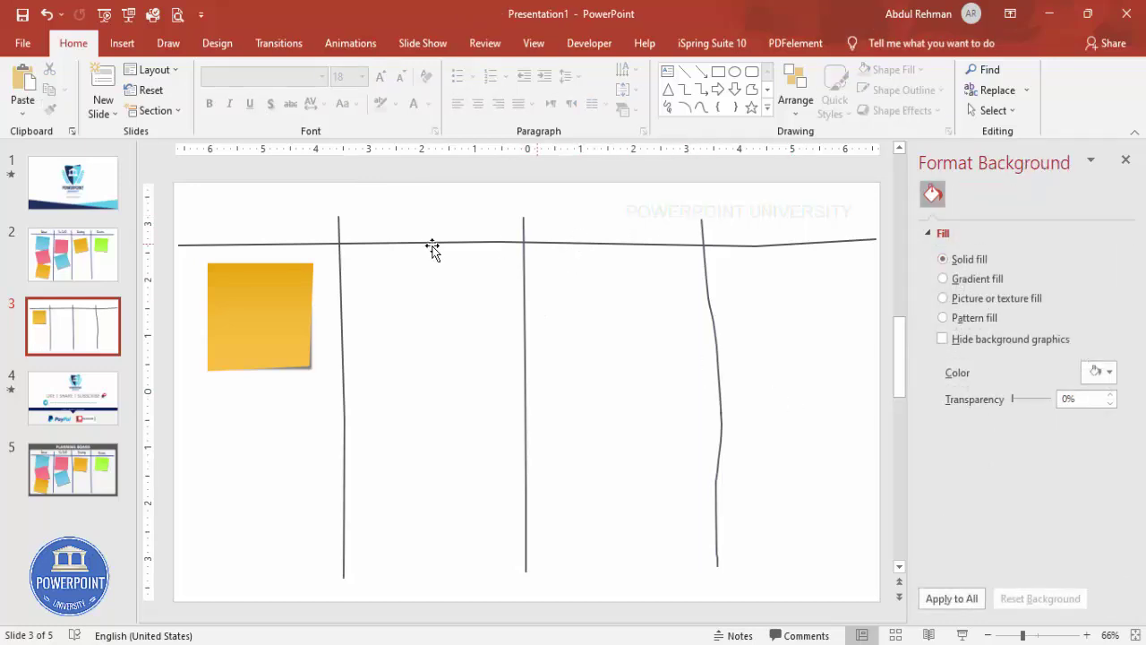
{"action": "left_click", "coordinate": [122, 42]}
Step: Add an 'Idea' text box at top-left, centred, 24 pt, in Hand Of Sean font
{"action": "left_click", "coordinate": [763, 94]}
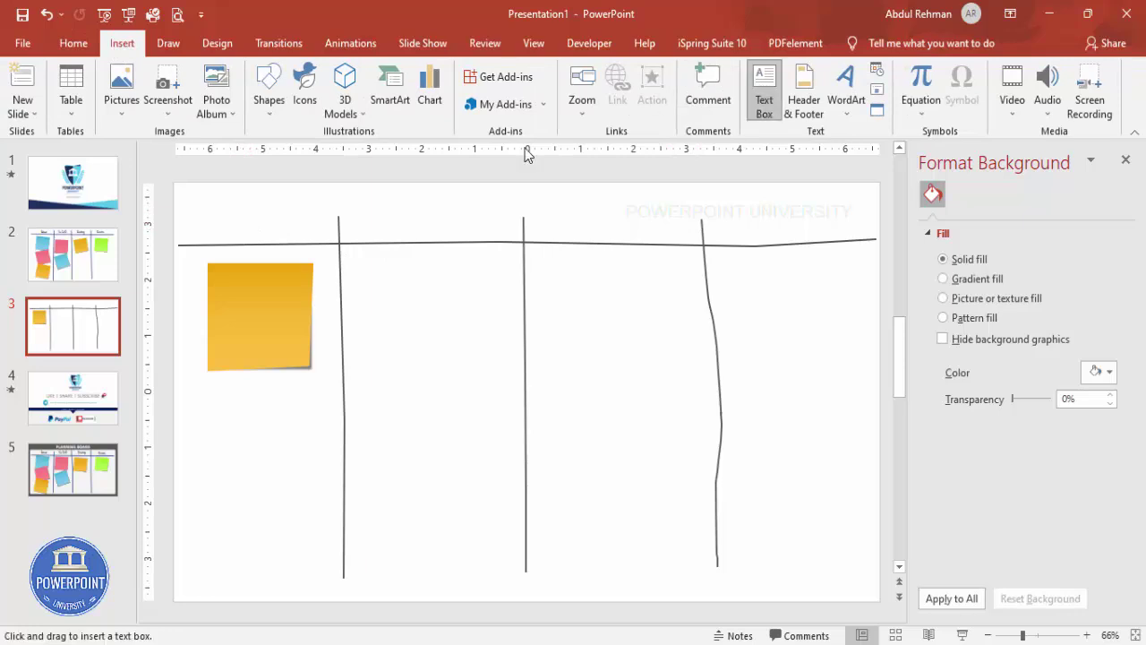
{"action": "left_click_drag", "start_coordinate": [207, 202], "coordinate": [314, 231]}
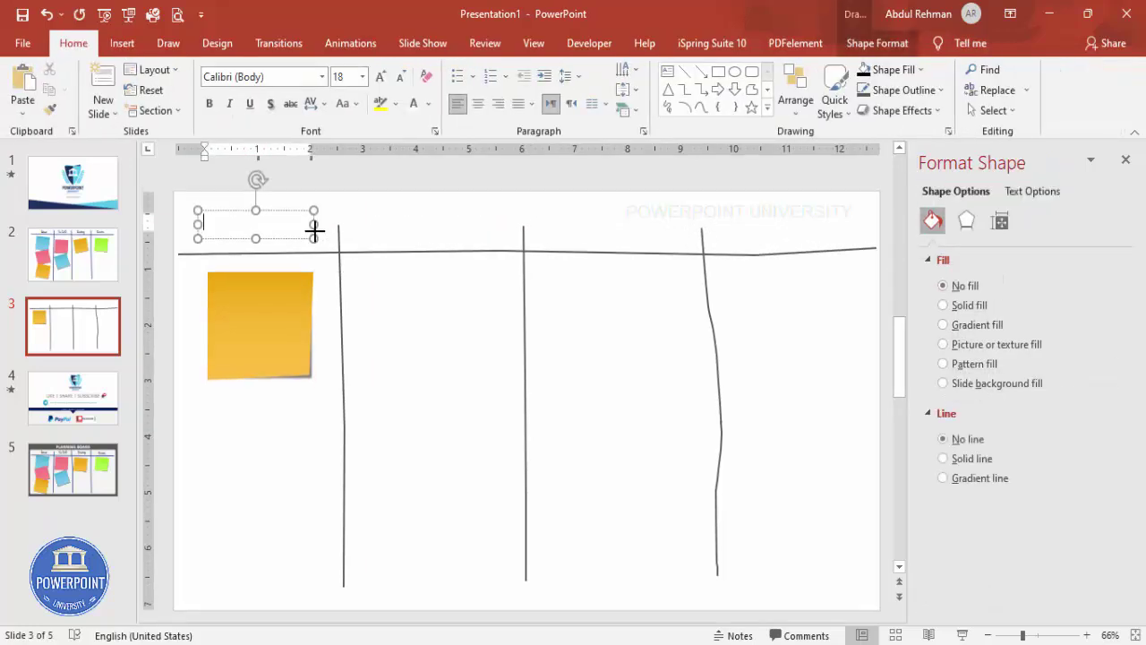
{"action": "type", "text": "IDea"}
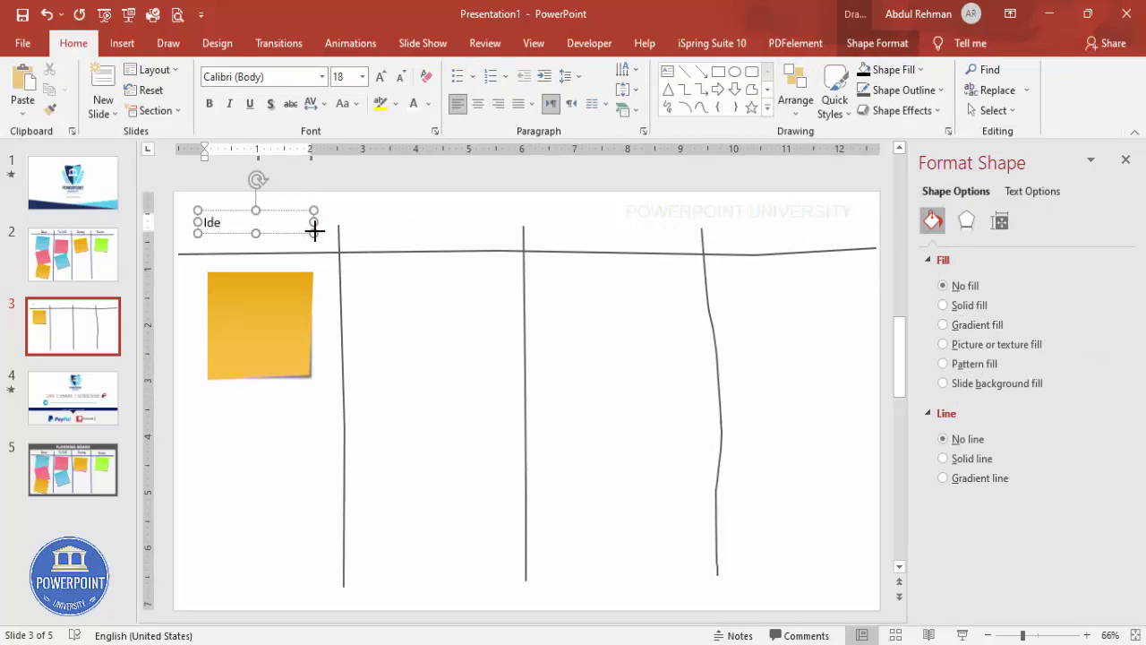
{"action": "left_click_drag", "start_coordinate": [289, 209], "coordinate": [290, 224]}
{"action": "left_click", "coordinate": [477, 104]}
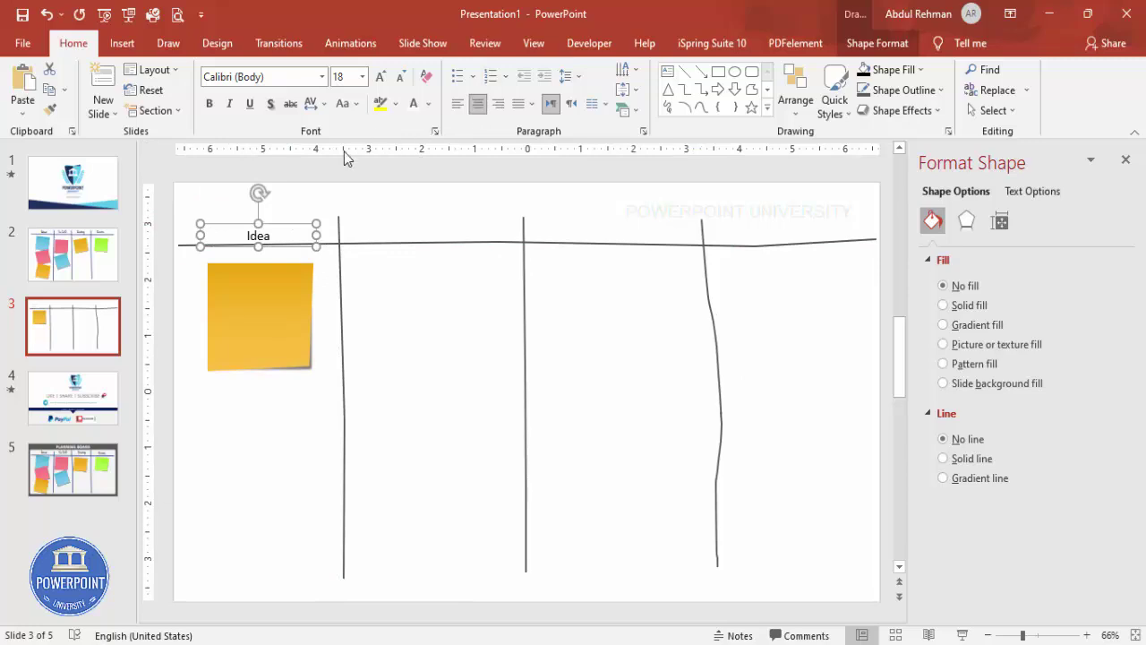
{"action": "left_click", "coordinate": [380, 77]}
{"action": "left_click", "coordinate": [381, 77]}
{"action": "left_click", "coordinate": [283, 79]}
{"action": "type", "text": "Hand"}
{"action": "key", "text": "Return"}
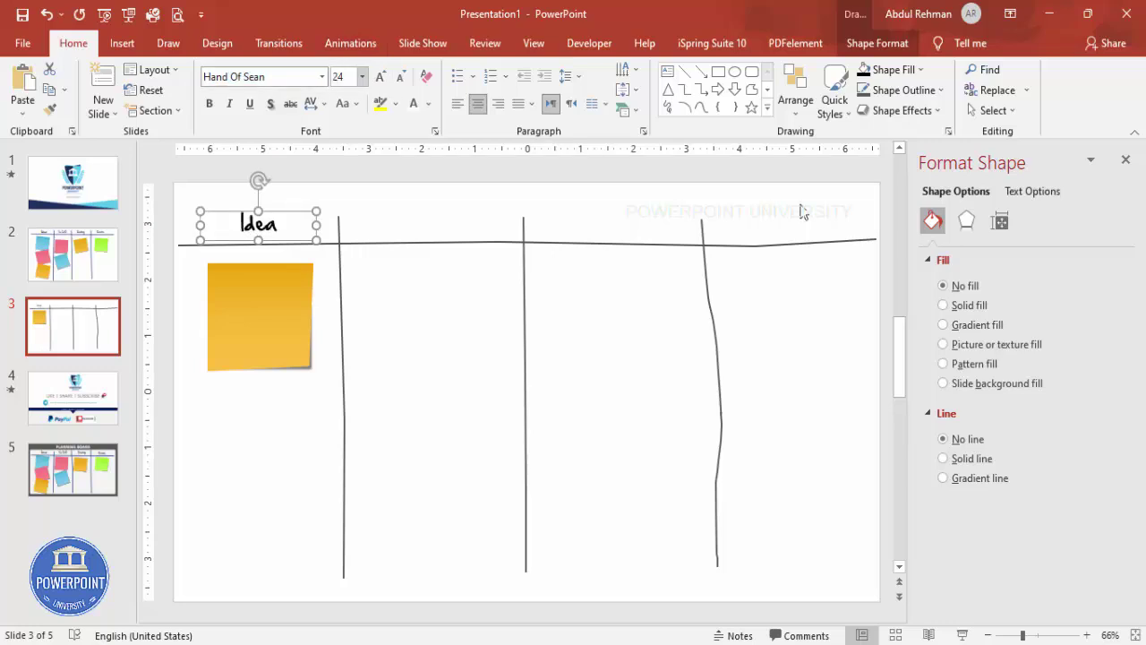
Step: Copy the heading into the other columns and retype them 'To Do', 'Doing' and 'Done'
{"action": "left_click_drag", "start_coordinate": [279, 215], "coordinate": [637, 222]}
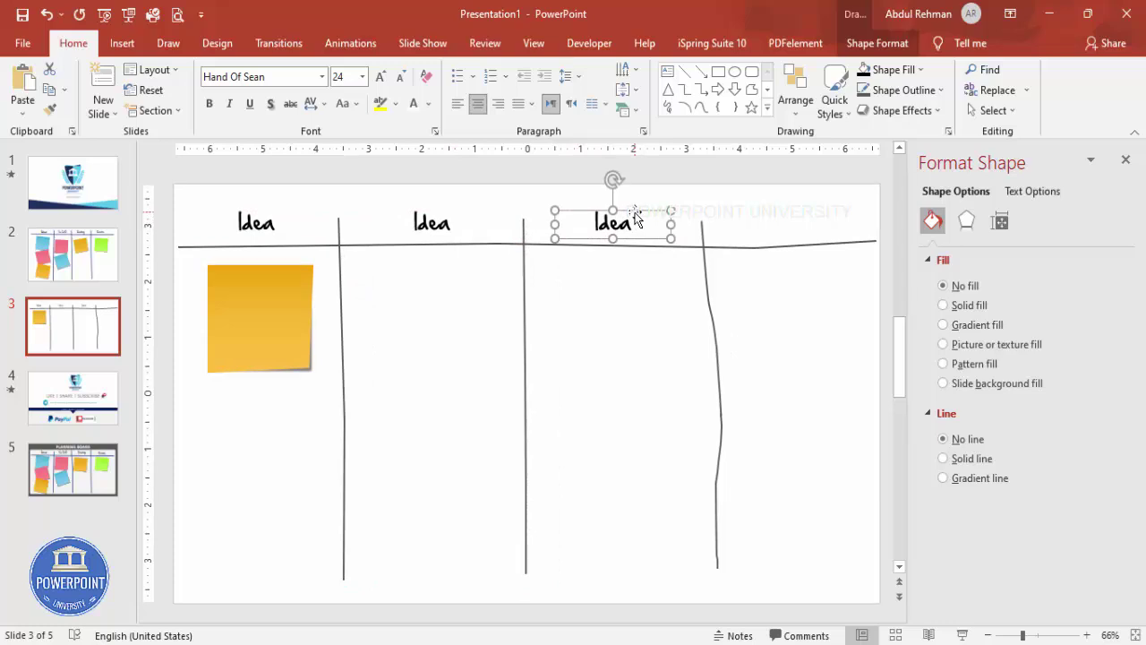
{"action": "left_click_drag", "start_coordinate": [638, 222], "coordinate": [819, 222]}
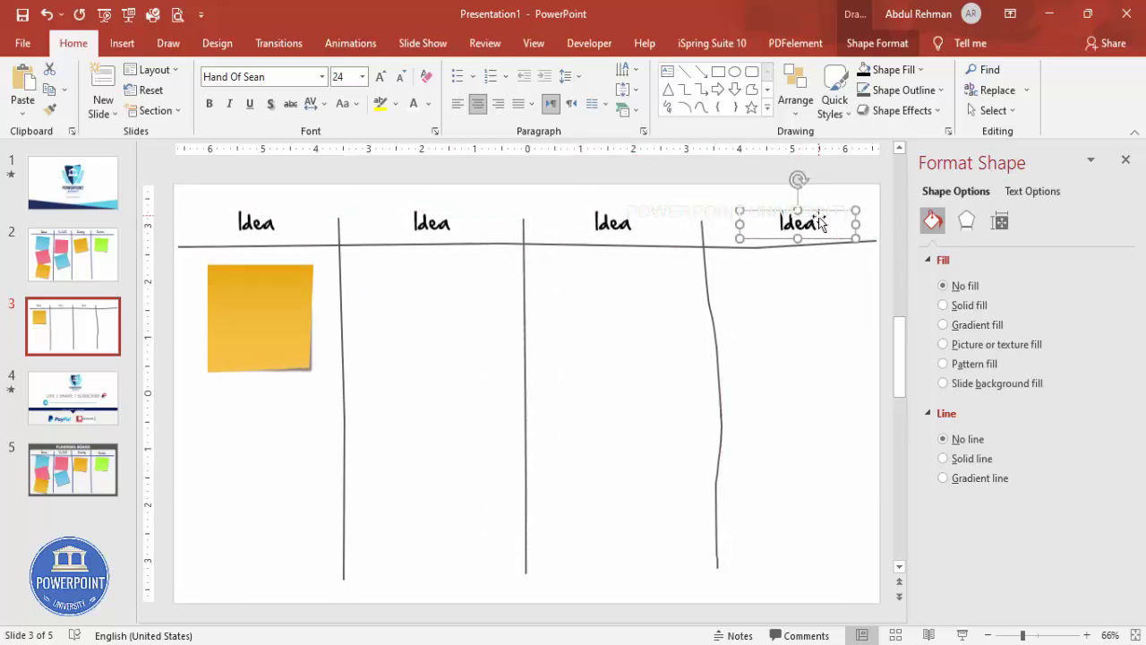
{"action": "left_click", "coordinate": [795, 319]}
{"action": "double_click", "coordinate": [455, 222]}
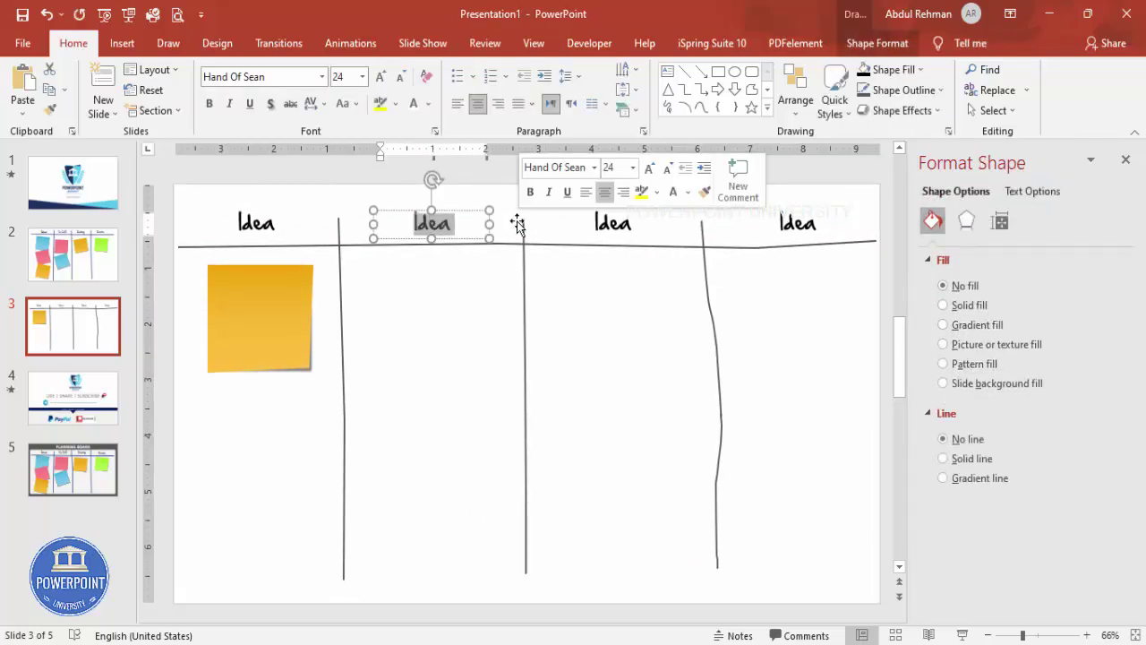
{"action": "type", "text": "To Do"}
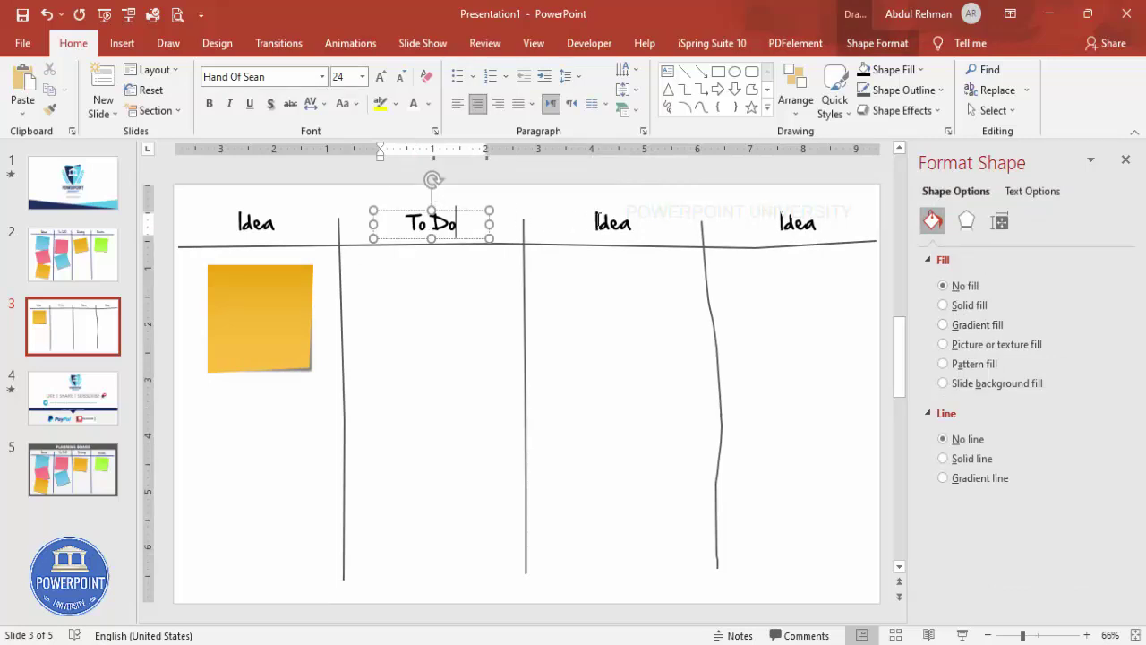
{"action": "double_click", "coordinate": [599, 222]}
{"action": "type", "text": "Doing"}
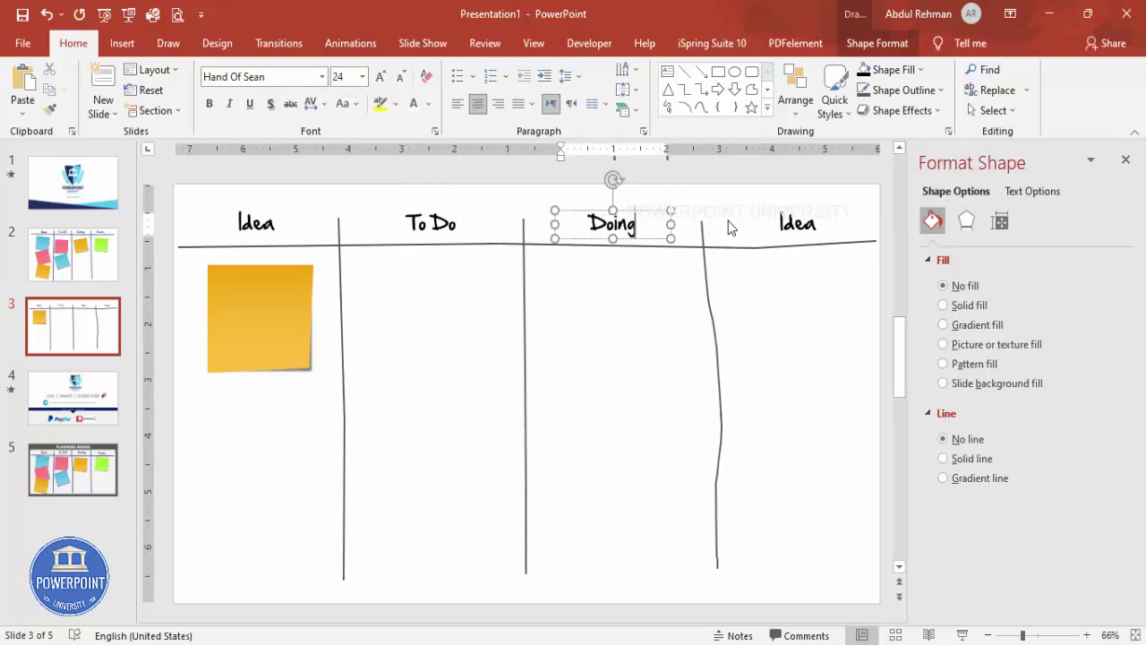
{"action": "double_click", "coordinate": [786, 223]}
{"action": "type", "text": "Done"}
{"action": "left_click", "coordinate": [793, 314]}
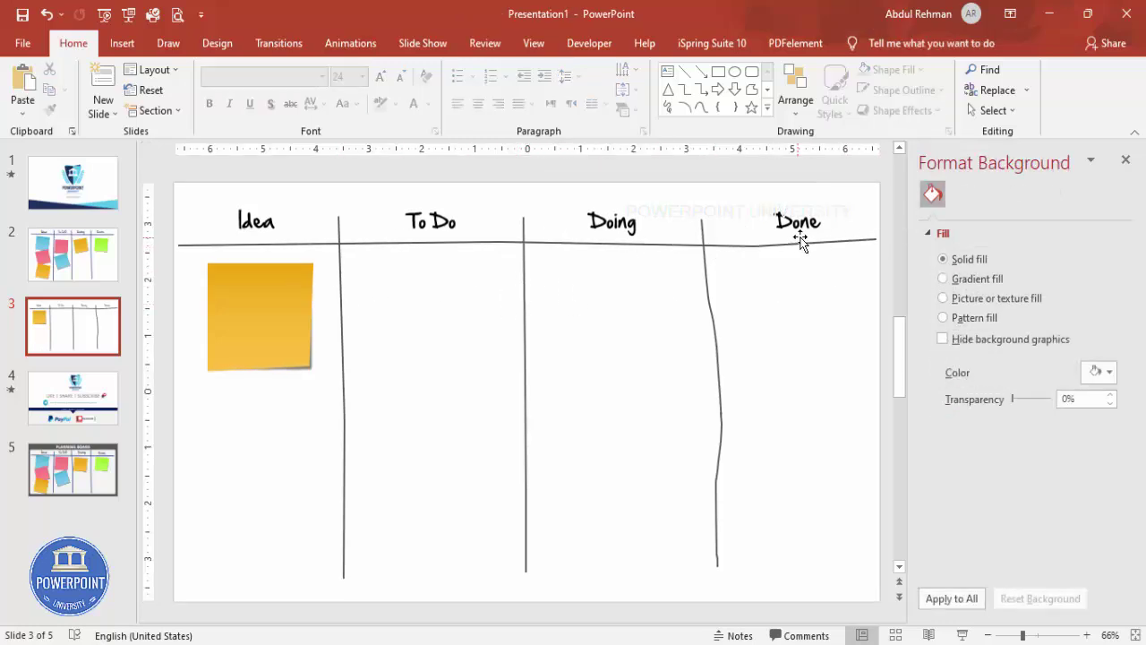
Step: Tilt the yellow sticky note, then duplicate it and tilt the copy the other way
{"action": "left_click", "coordinate": [258, 298]}
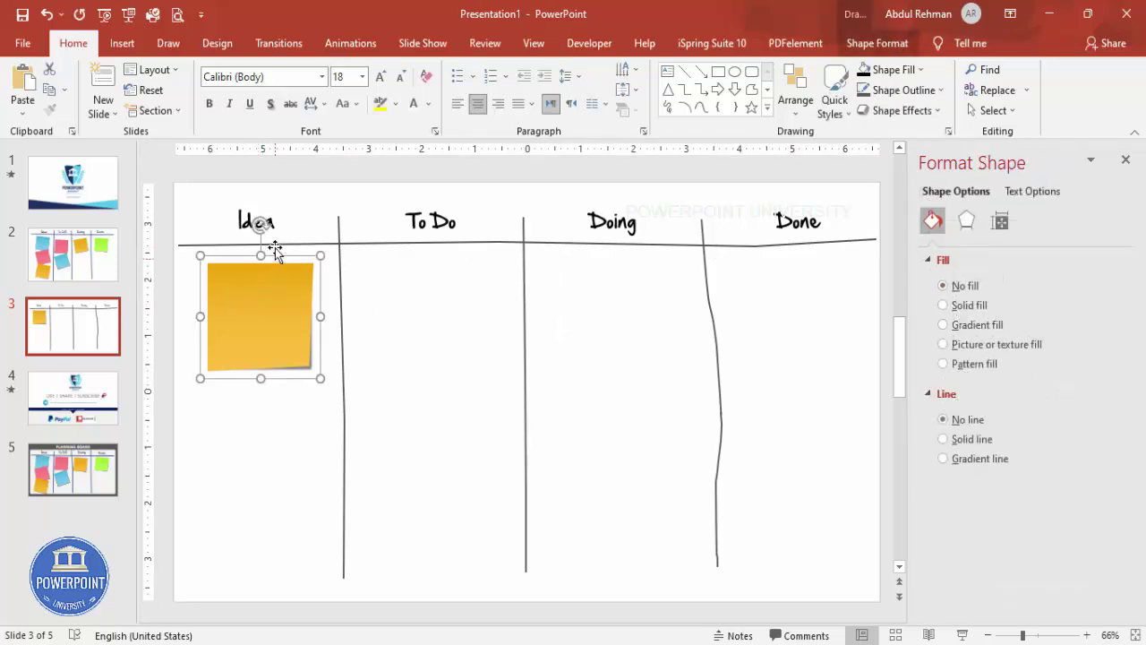
{"action": "left_click_drag", "start_coordinate": [259, 224], "coordinate": [246, 221]}
{"action": "left_click_drag", "start_coordinate": [263, 320], "coordinate": [274, 439]}
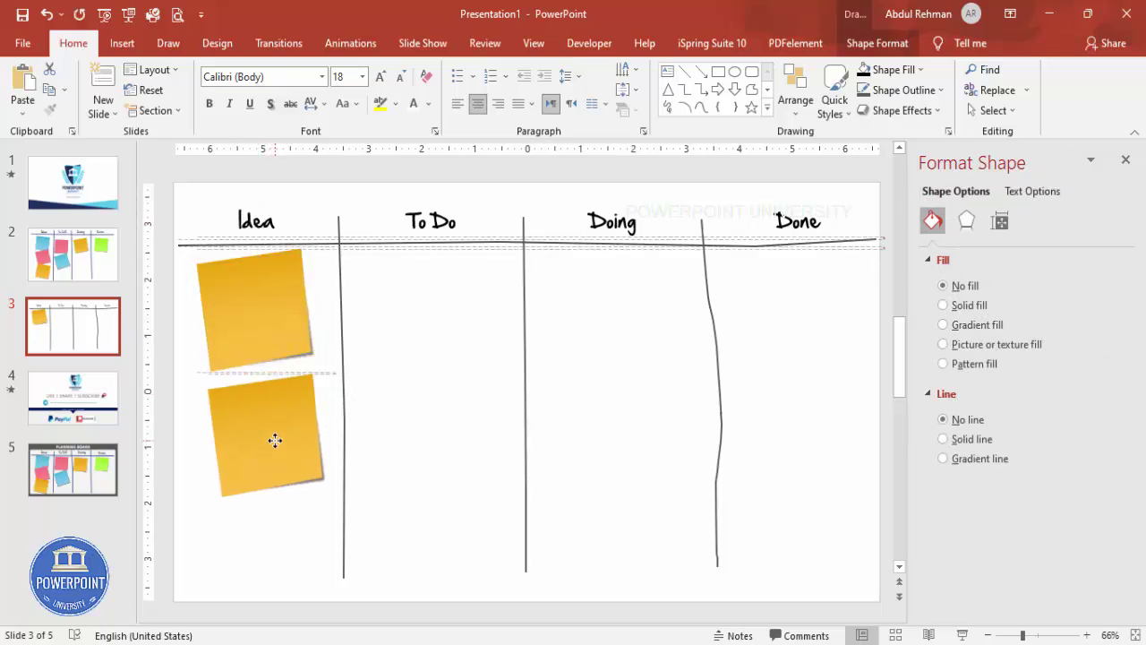
{"action": "left_click_drag", "start_coordinate": [258, 347], "coordinate": [288, 362]}
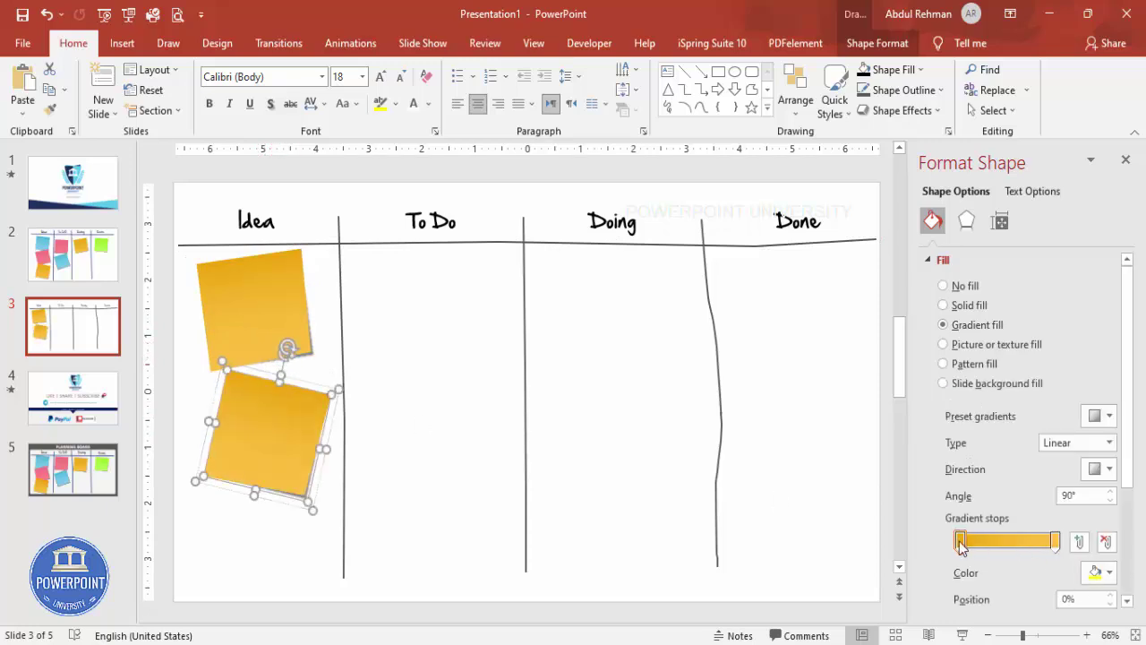
Step: Set both of the copy's gradient stops to blue and place it under the yellow note
{"action": "left_click", "coordinate": [1099, 572]}
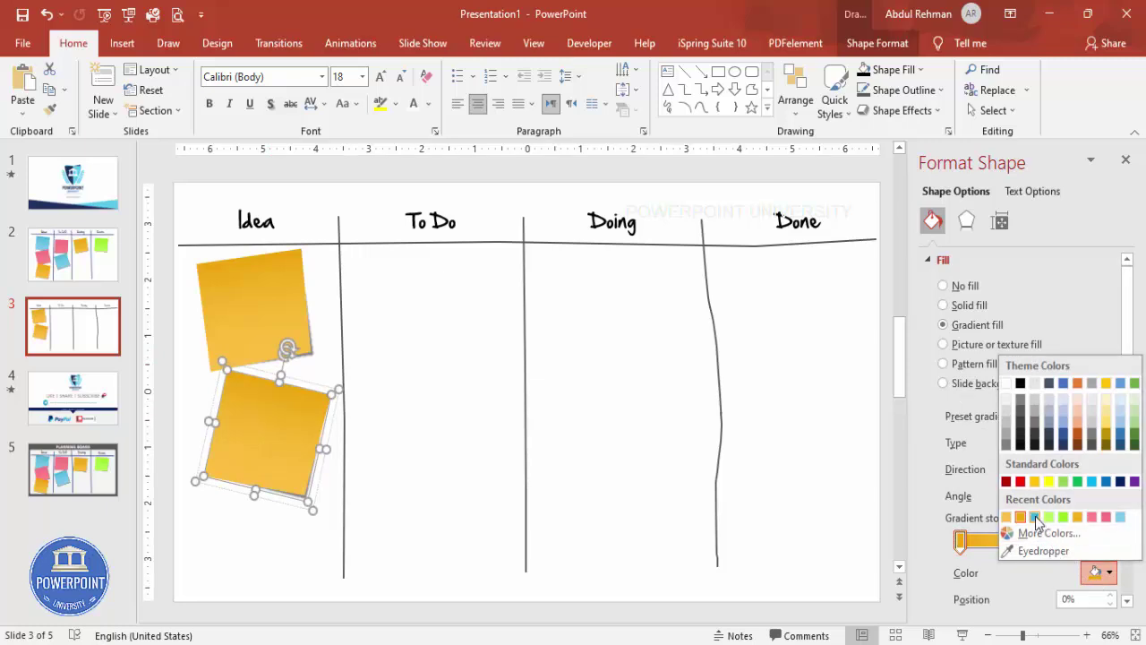
{"action": "left_click", "coordinate": [1035, 517]}
{"action": "left_click", "coordinate": [1054, 541]}
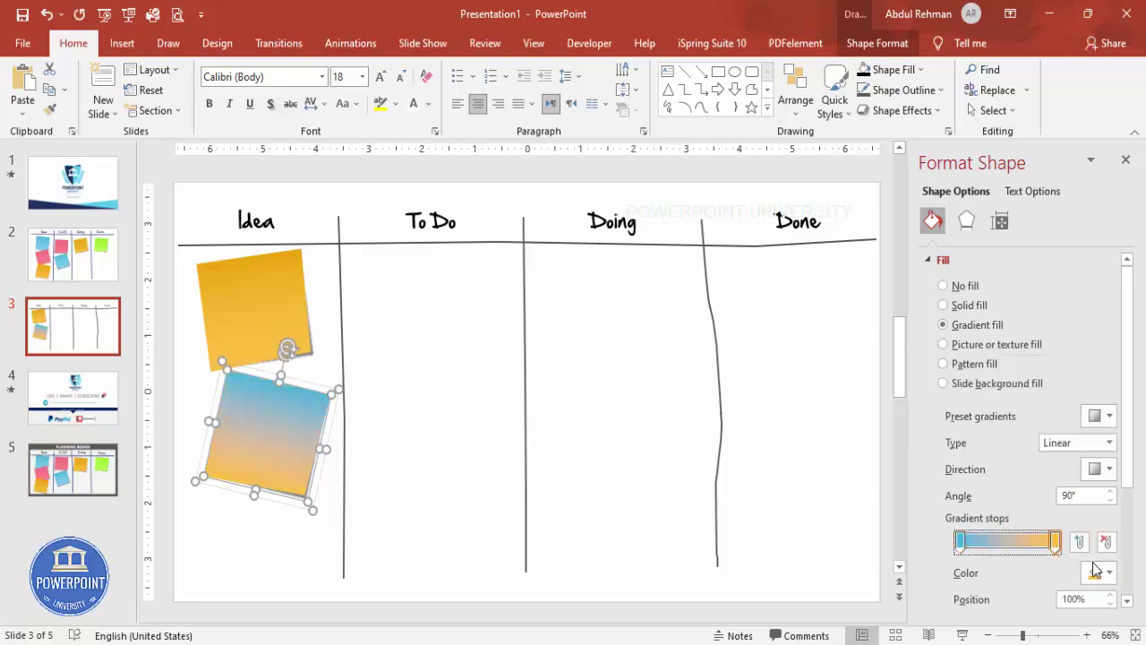
{"action": "left_click", "coordinate": [1099, 572]}
{"action": "left_click", "coordinate": [1103, 524]}
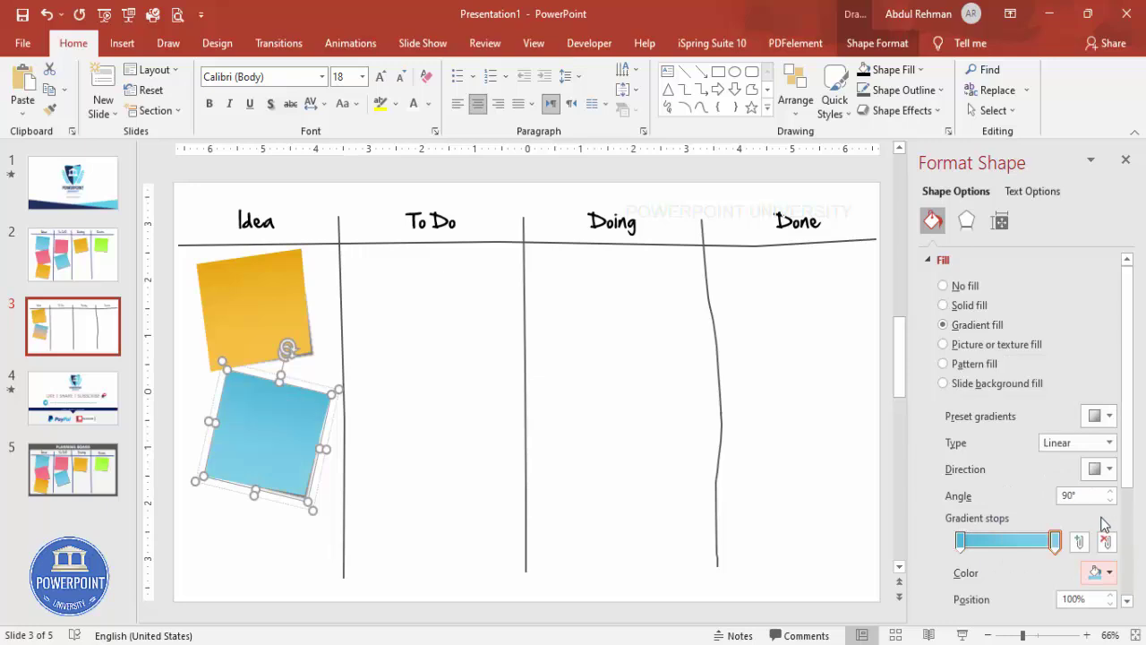
{"action": "left_click", "coordinate": [448, 481]}
{"action": "left_click", "coordinate": [299, 417]}
{"action": "left_click_drag", "start_coordinate": [299, 417], "coordinate": [283, 519]}
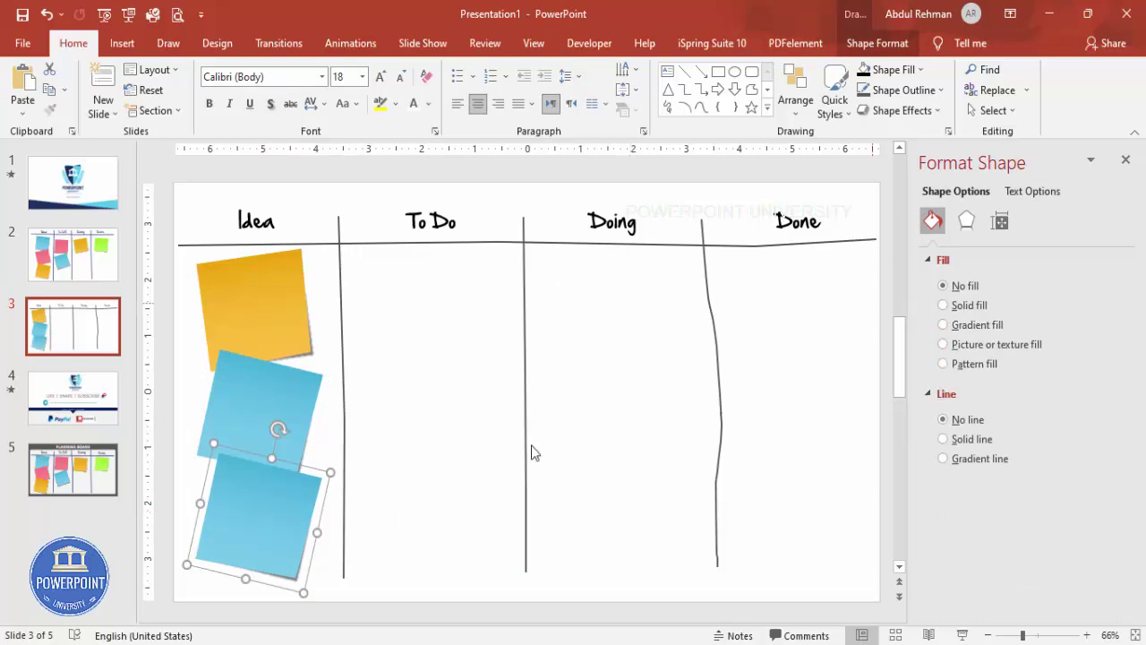
Step: Set the bottom note's first gradient stop to green via More Colors
{"action": "left_click", "coordinate": [942, 324]}
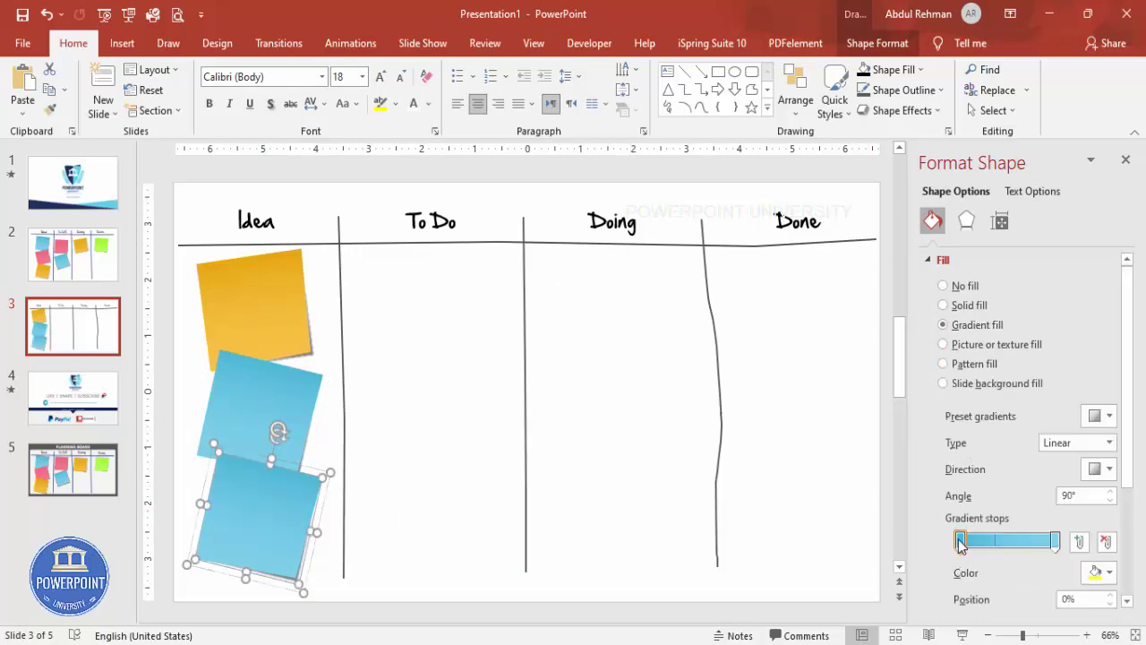
{"action": "left_click", "coordinate": [1100, 572]}
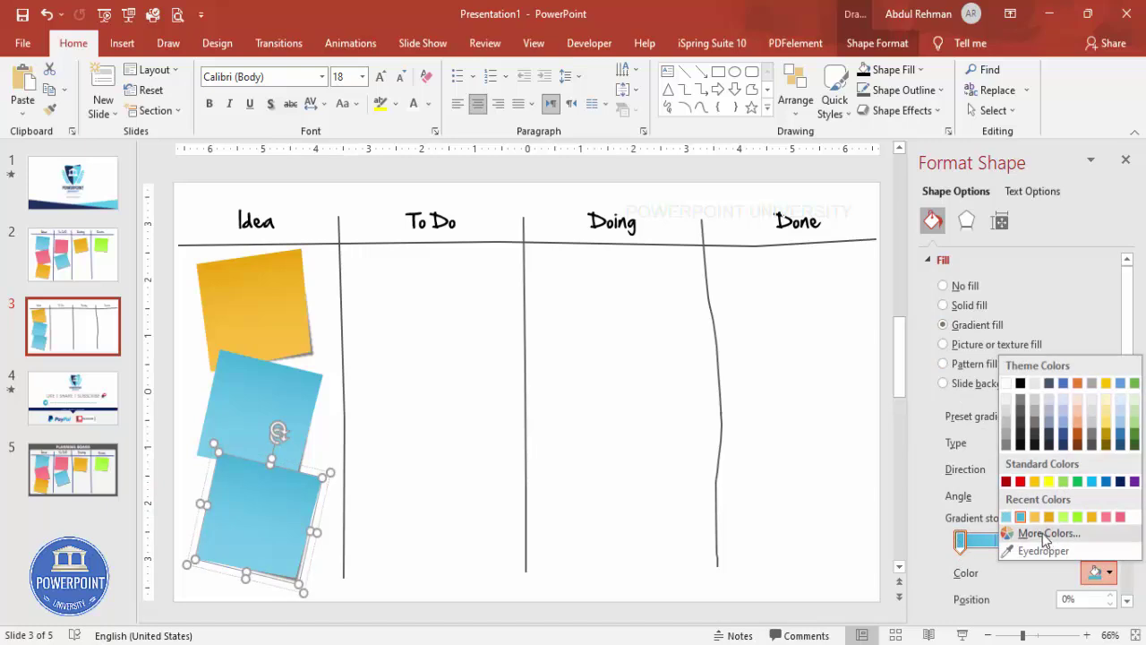
{"action": "left_click", "coordinate": [1075, 535]}
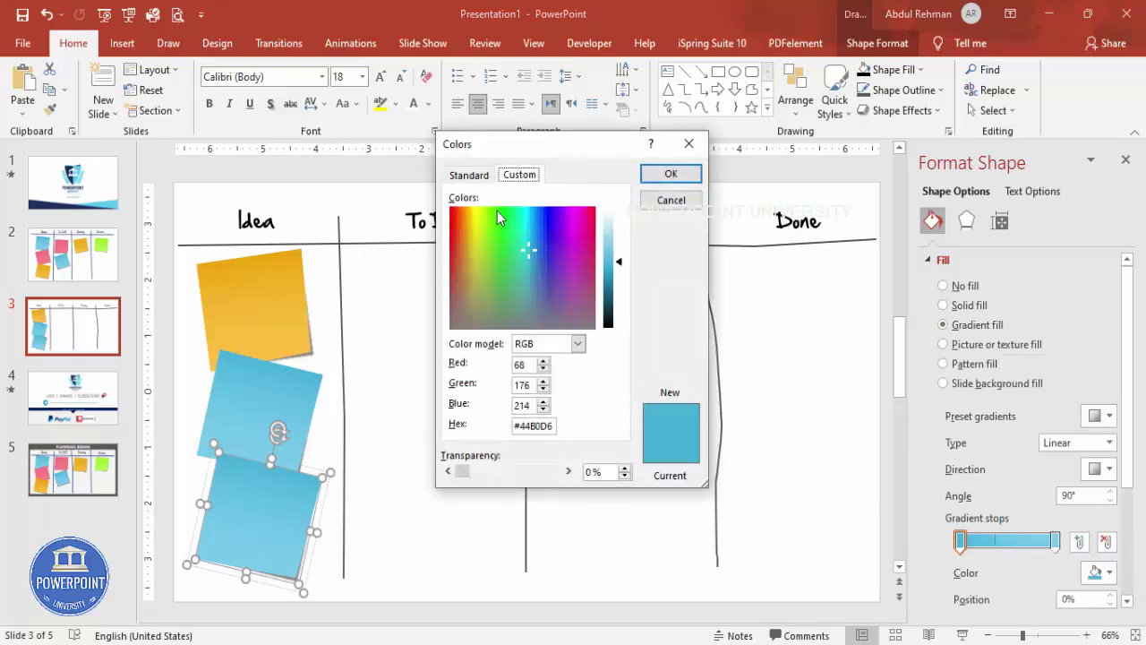
{"action": "left_click", "coordinate": [470, 176]}
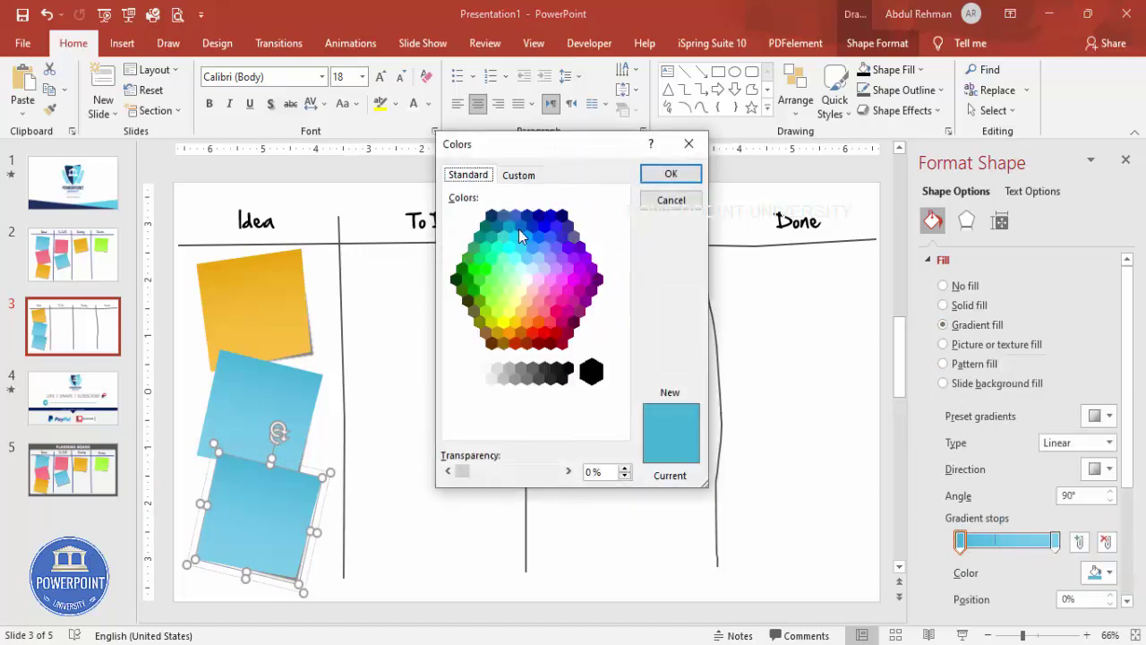
{"action": "left_click", "coordinate": [476, 288]}
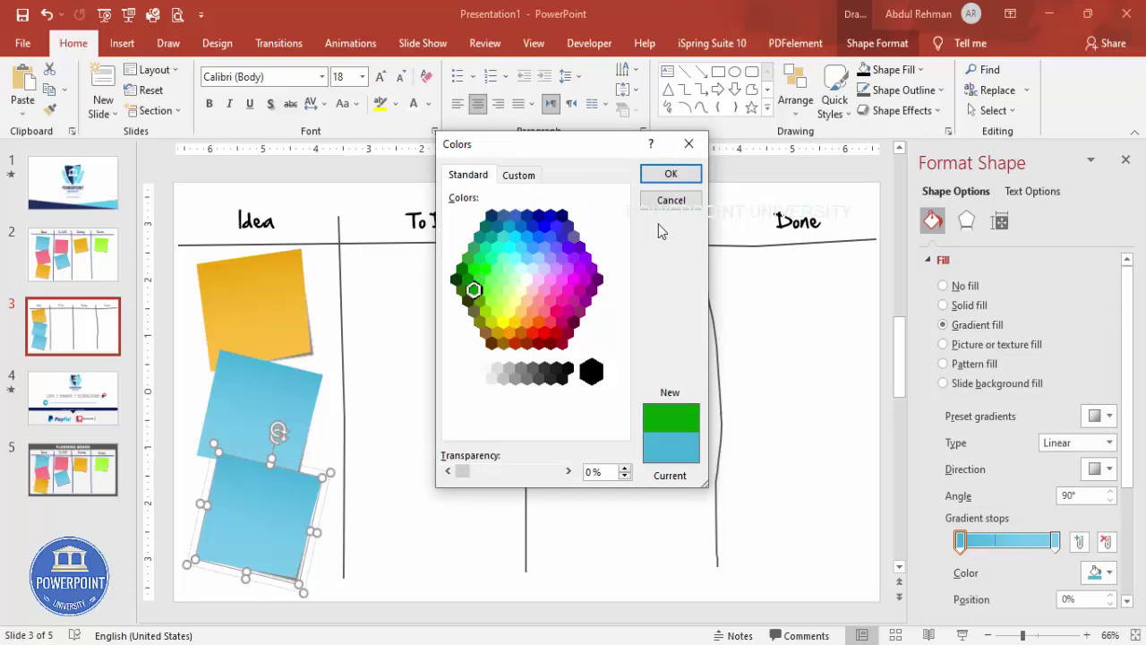
{"action": "left_click", "coordinate": [670, 173]}
Step: Set the gradient's end stop to yellow-green from the standard colour palette
{"action": "left_click", "coordinate": [1055, 540]}
{"action": "left_click", "coordinate": [1109, 572]}
{"action": "left_click", "coordinate": [1020, 531]}
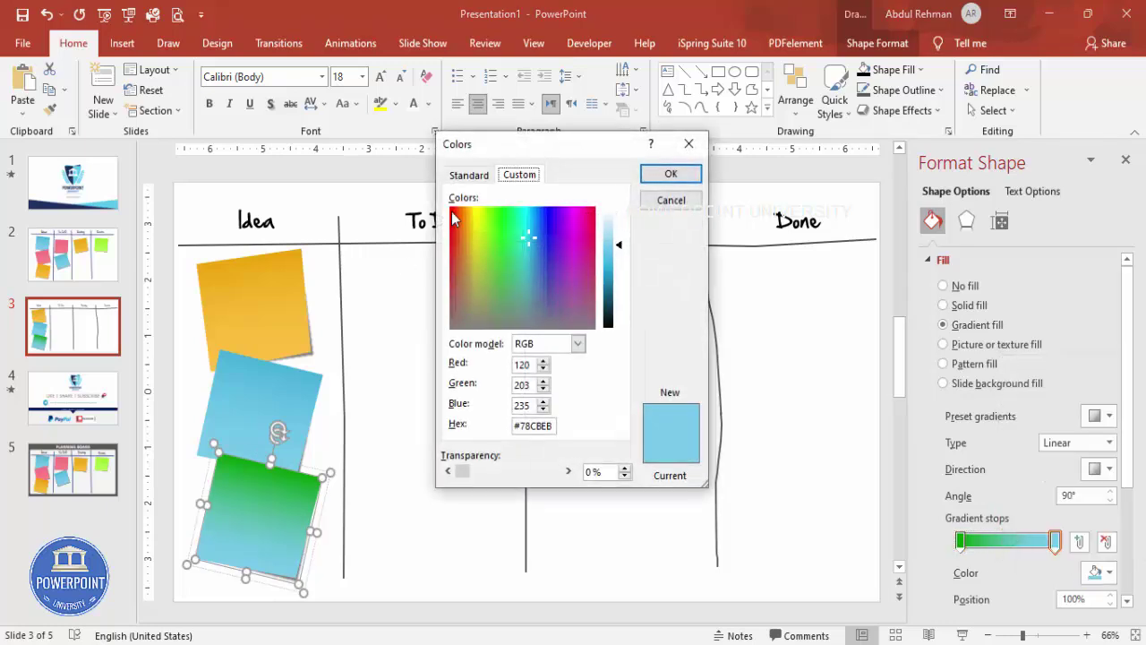
{"action": "left_click", "coordinate": [467, 174]}
{"action": "left_click", "coordinate": [482, 290]}
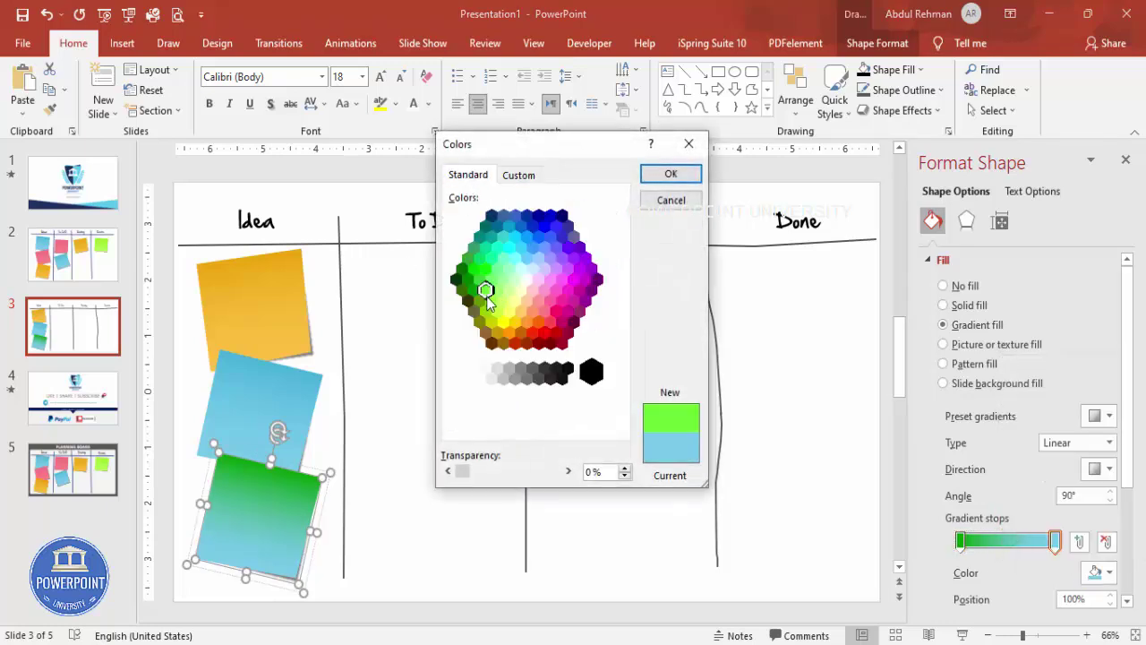
{"action": "left_click", "coordinate": [491, 301]}
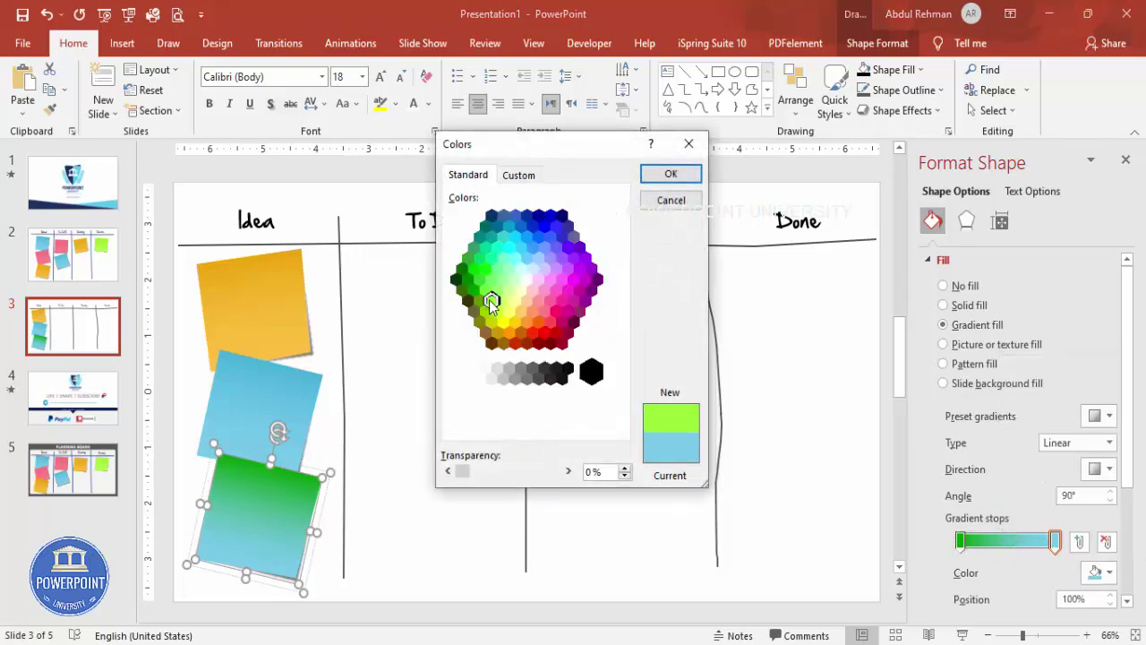
{"action": "left_click", "coordinate": [659, 176]}
Step: Tilt the green note counter-clockwise, nudge it down, and copy the yellow note into To Do
{"action": "left_click", "coordinate": [466, 453]}
{"action": "left_click", "coordinate": [273, 521]}
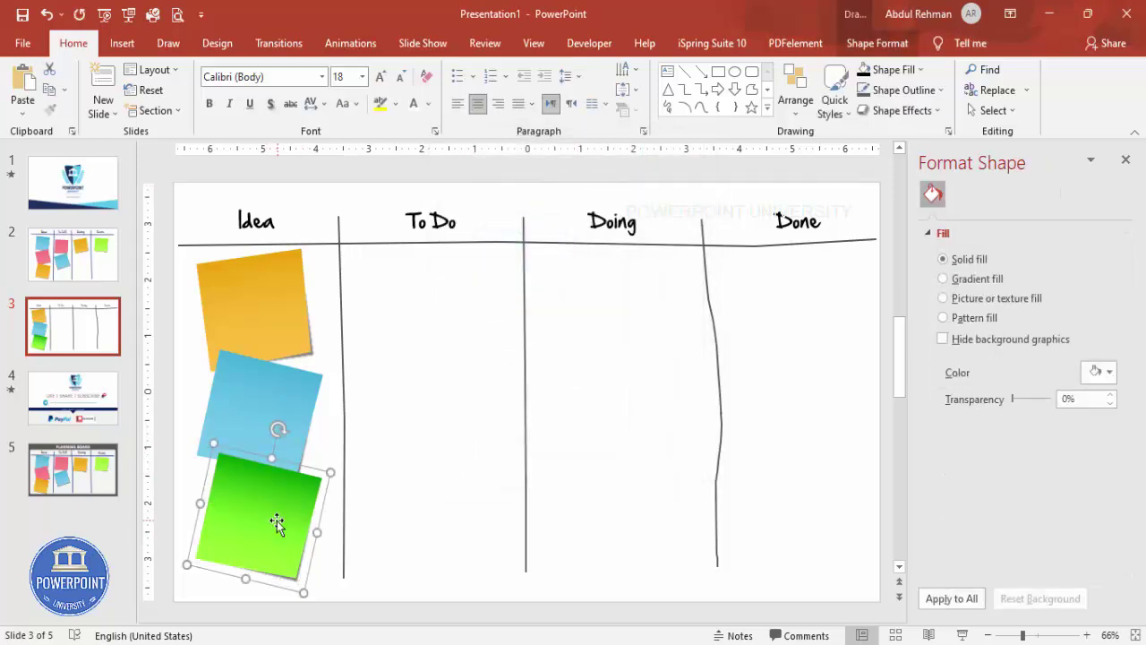
{"action": "left_click_drag", "start_coordinate": [275, 429], "coordinate": [236, 432]}
{"action": "left_click_drag", "start_coordinate": [257, 486], "coordinate": [290, 522]}
{"action": "left_click", "coordinate": [416, 510]}
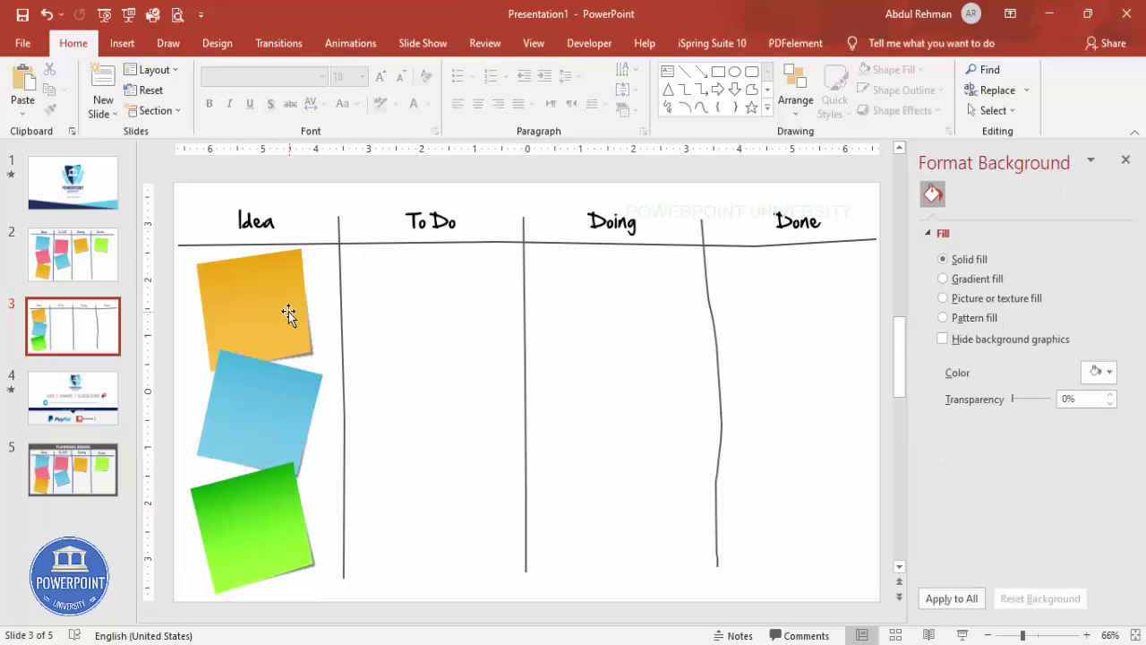
{"action": "left_click", "coordinate": [287, 311]}
{"action": "left_click_drag", "start_coordinate": [285, 311], "coordinate": [443, 289]}
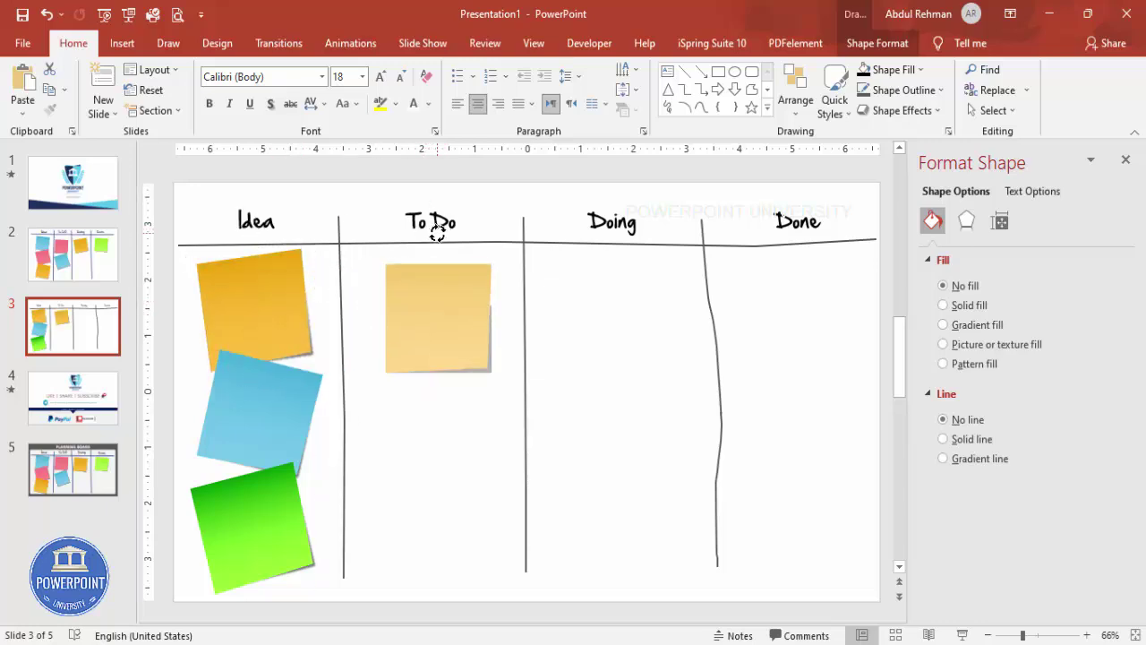